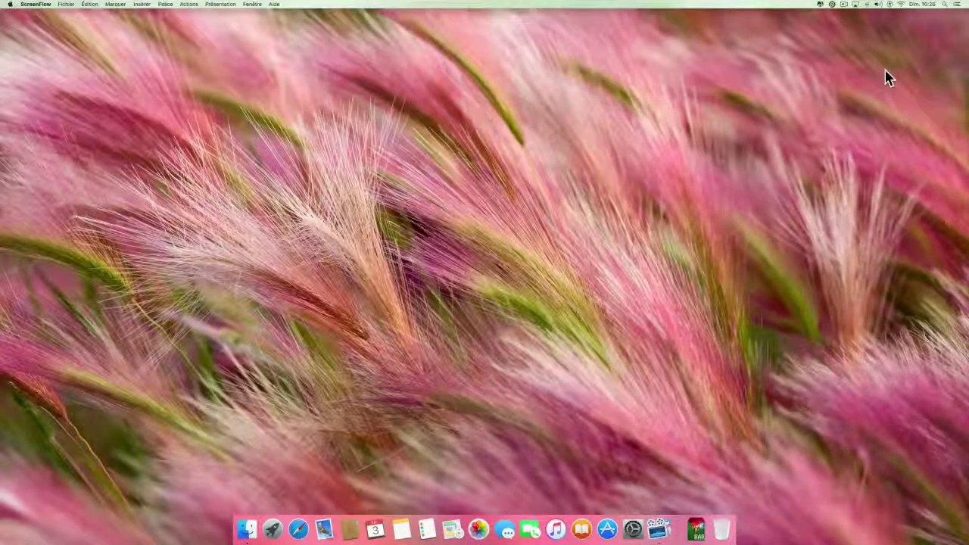
- Download the available ZoomText update and start installing it with a relaunch
left_click(887, 75)
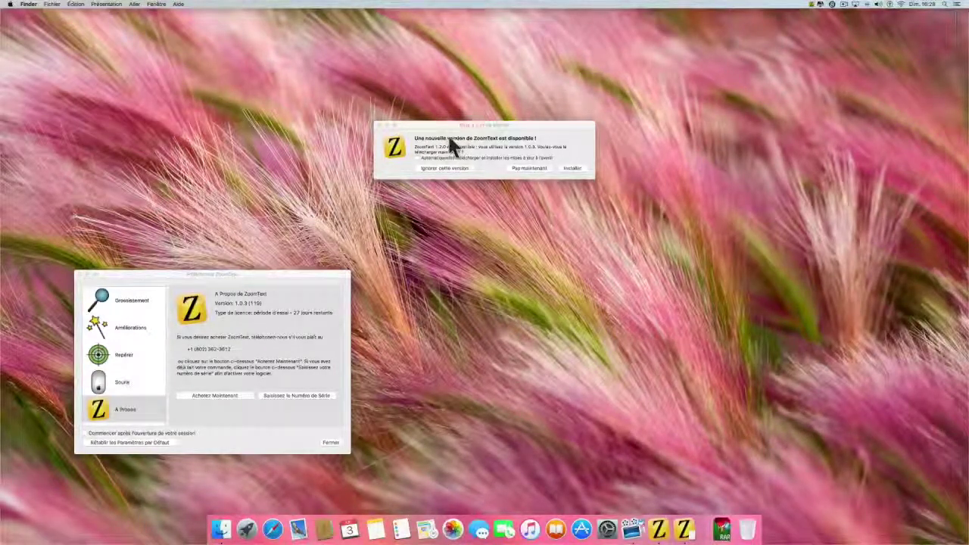
left_click(571, 168)
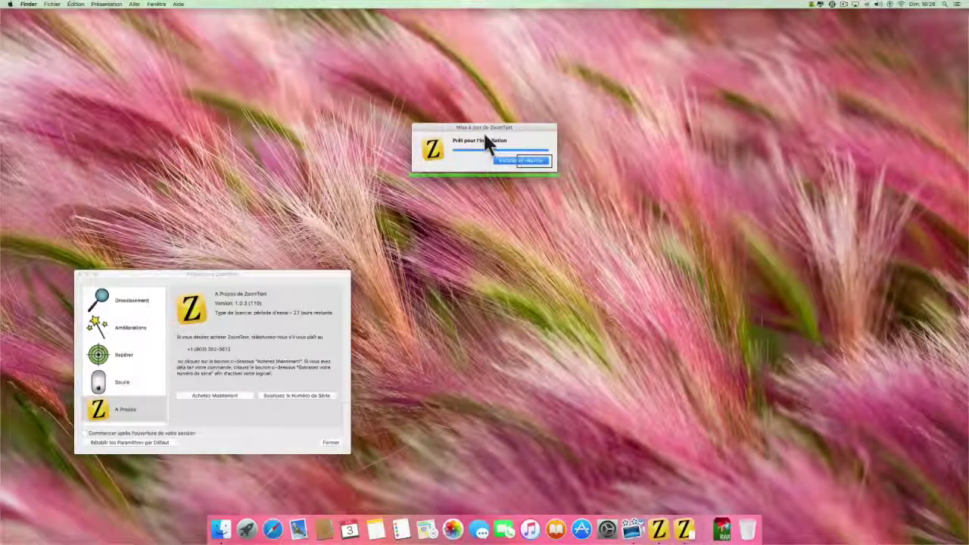
left_click(533, 162)
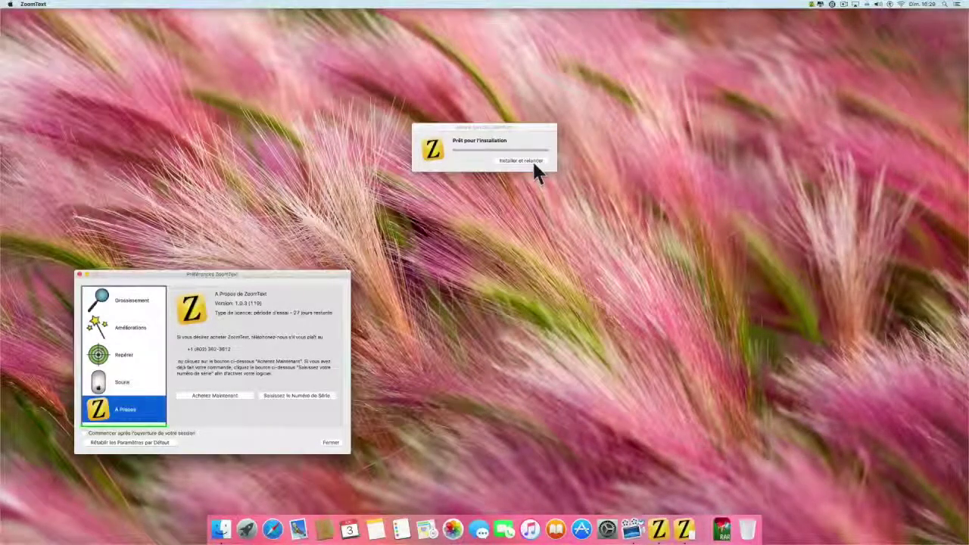
left_click(533, 161)
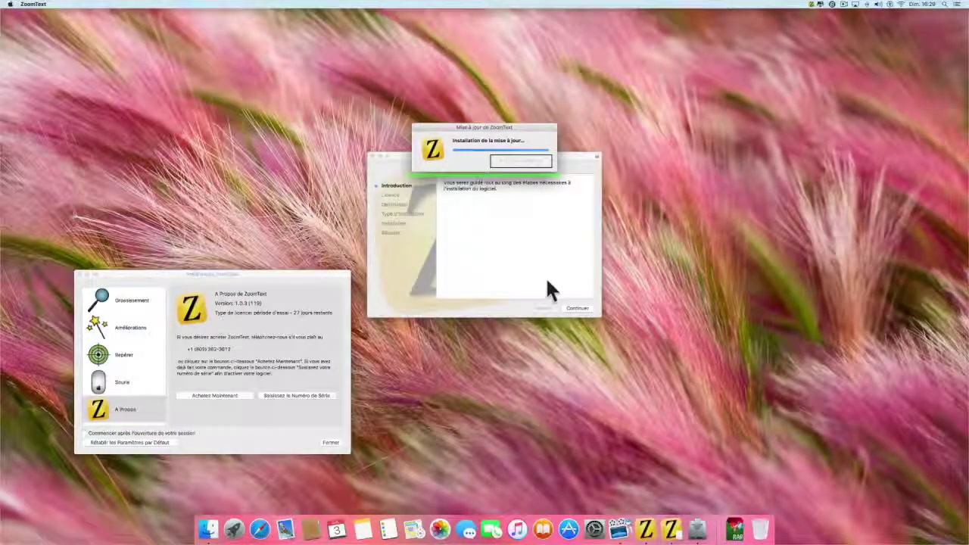
- Accept the license agreement and start the standard installation on Macintosh HD, letting the installer close the running ZoomText applications
left_click(577, 310)
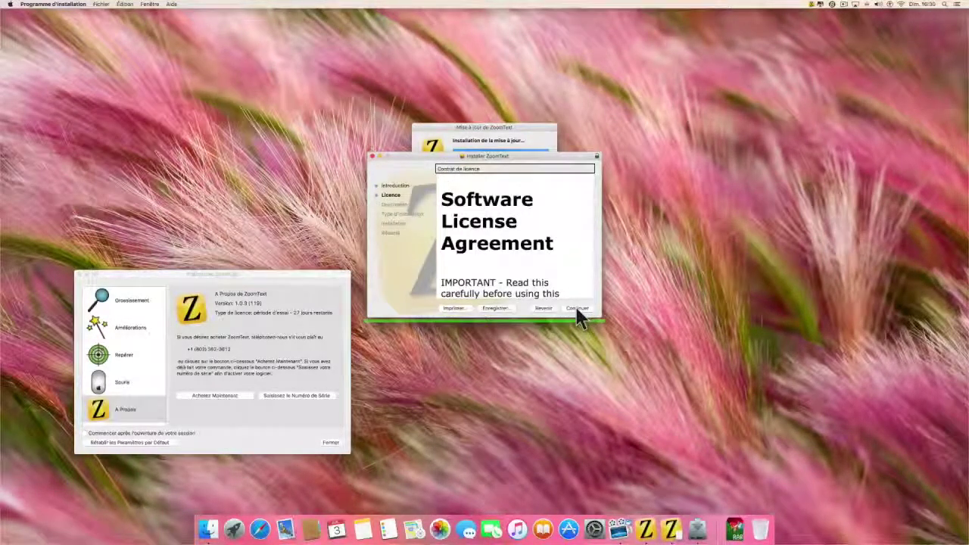
left_click(579, 310)
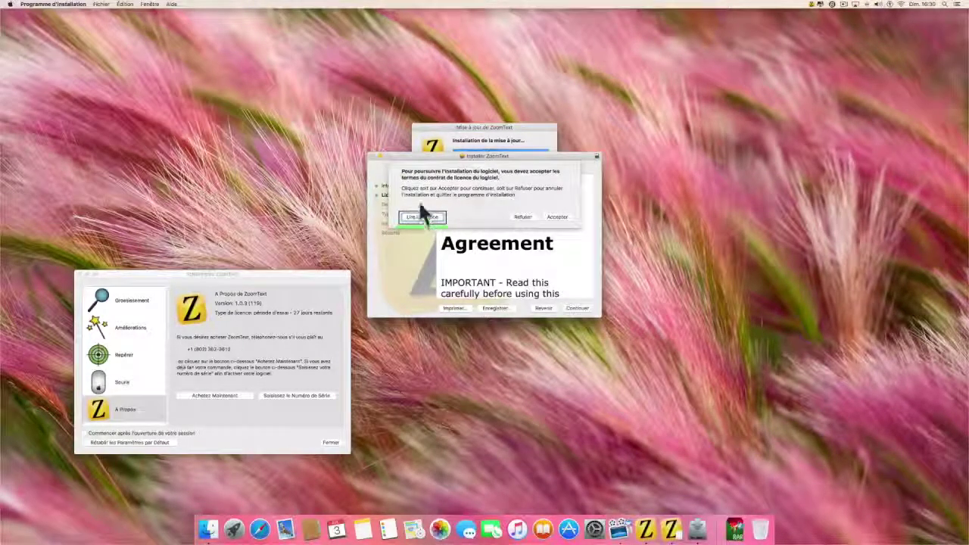
left_click(553, 217)
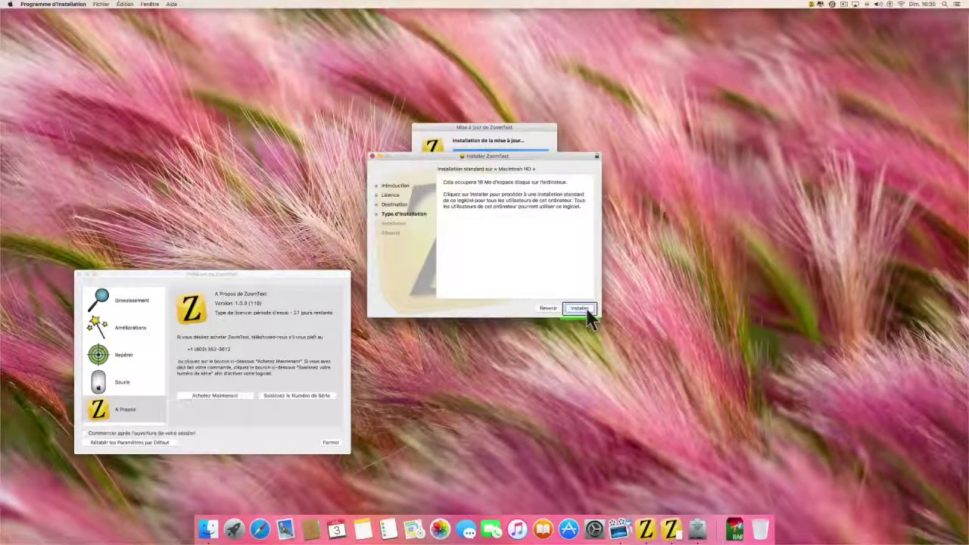
left_click(587, 311)
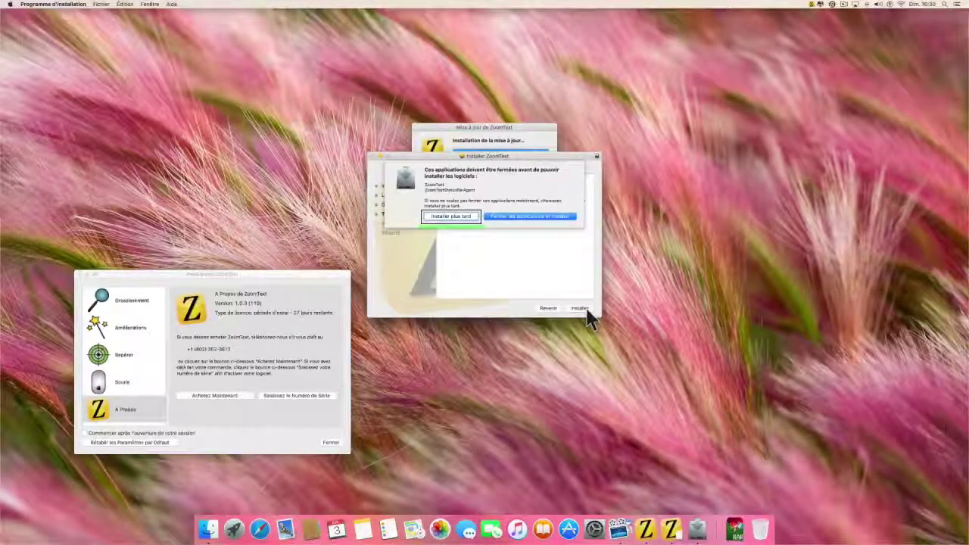
left_click(522, 215)
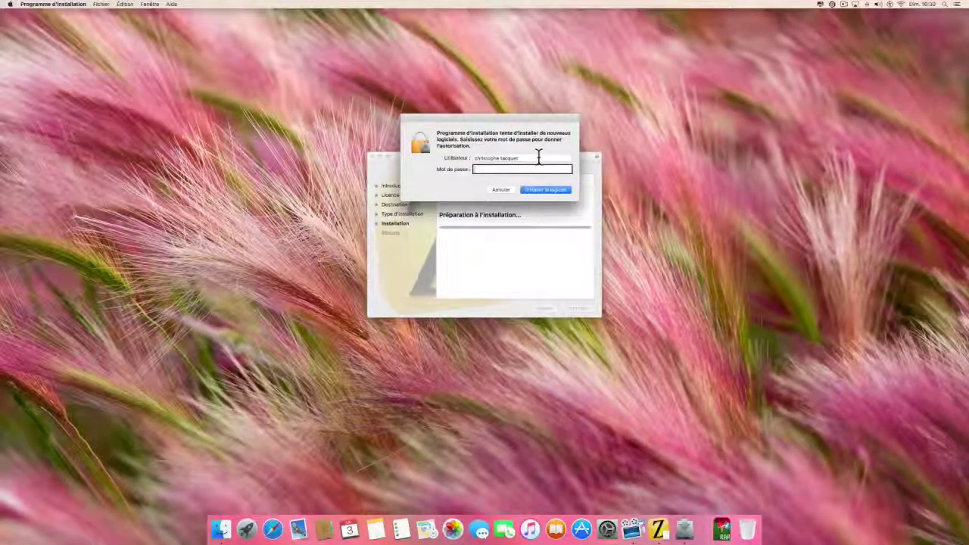
- Authorize the software installation with the account password and close the installer once it finishes
type("••••••••")
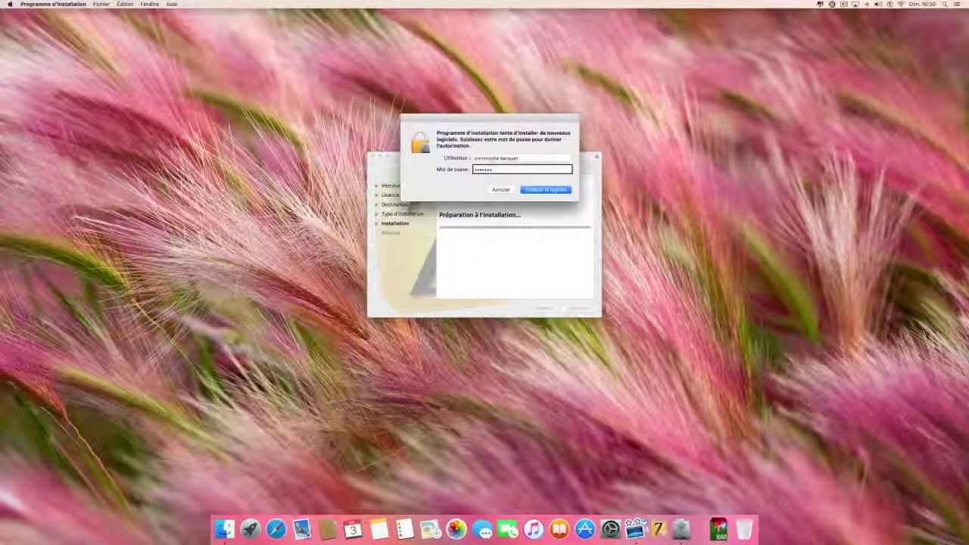
type("••")
key("Return")
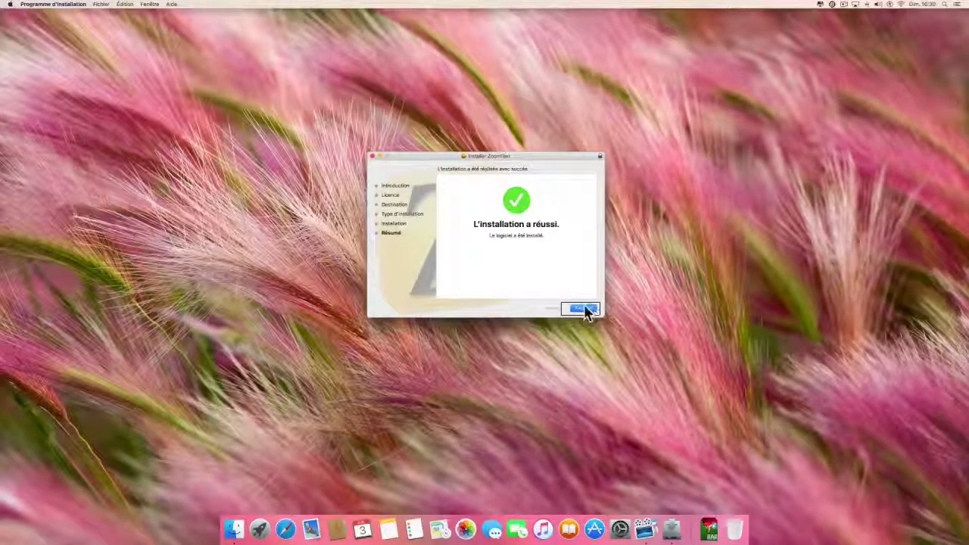
left_click(583, 309)
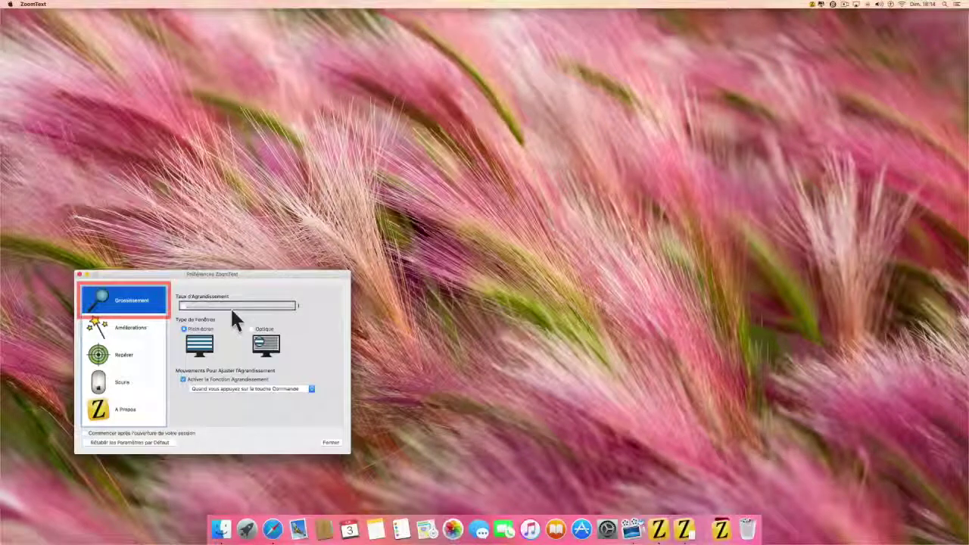
- Raise the Taux d'Agrandissement in the Grossissement settings to try a very strong full-screen magnification
key("Tab")
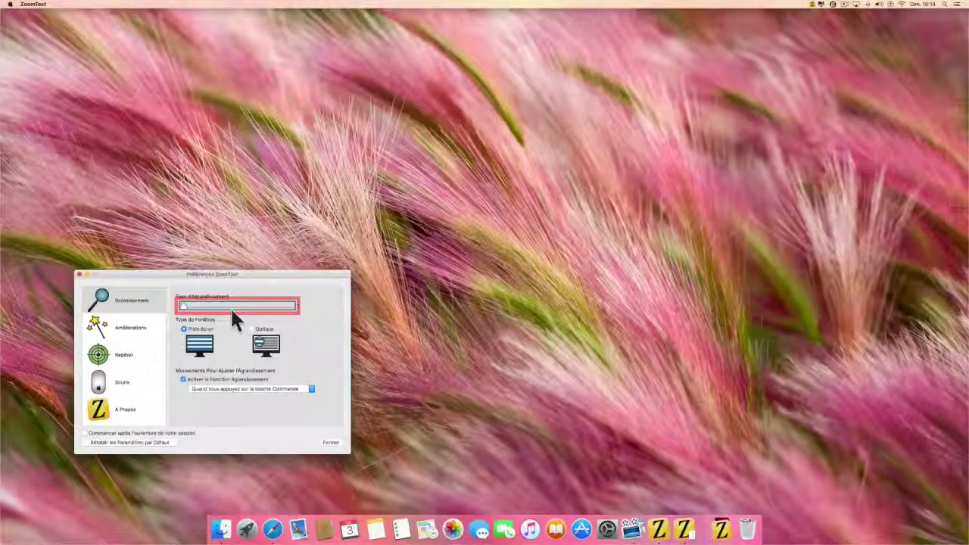
key("Right")
key("Right")
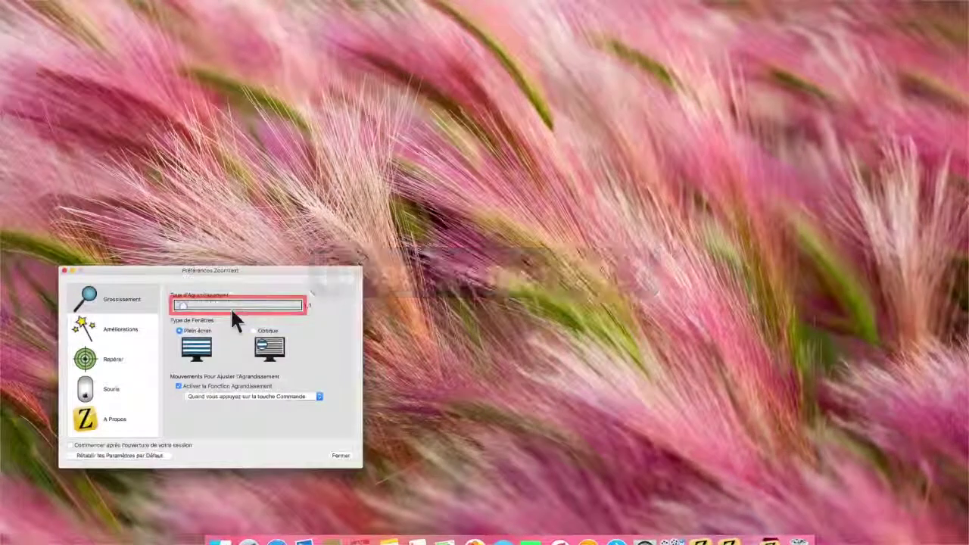
key("Right")
key("Right")
key("Right")
key("Right")
key("Right")
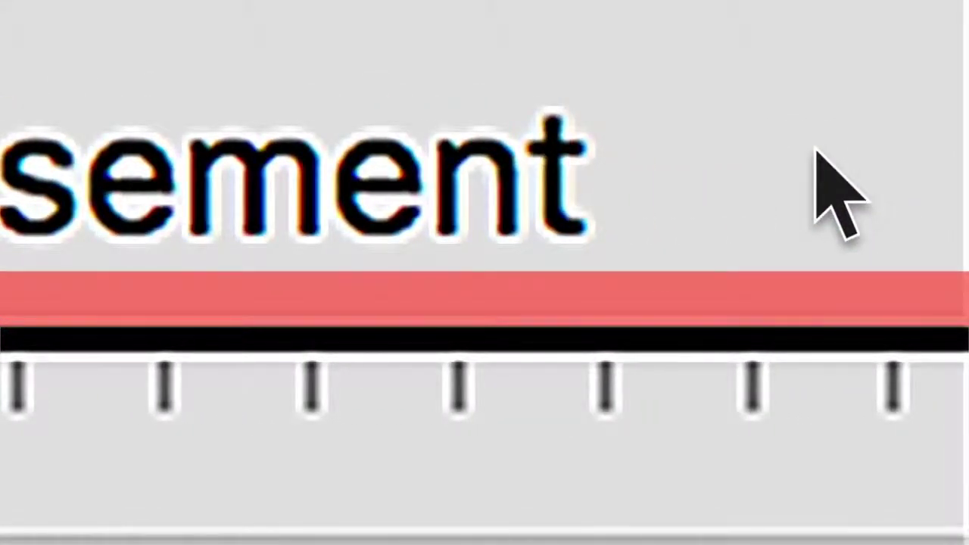
- Lower the Taux d'Agrandissement to 1,6
scroll(816, 150, "down", 5)
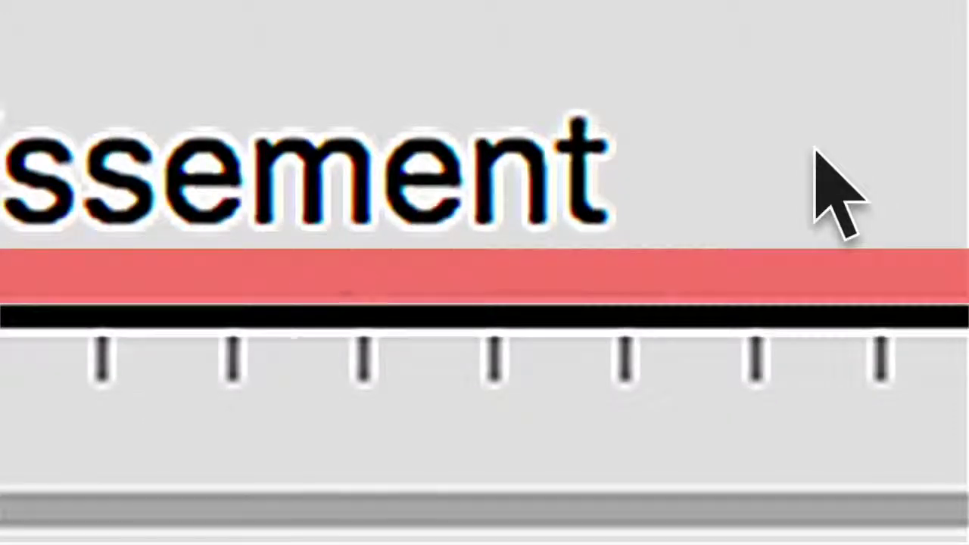
scroll(816, 150, "down", 8)
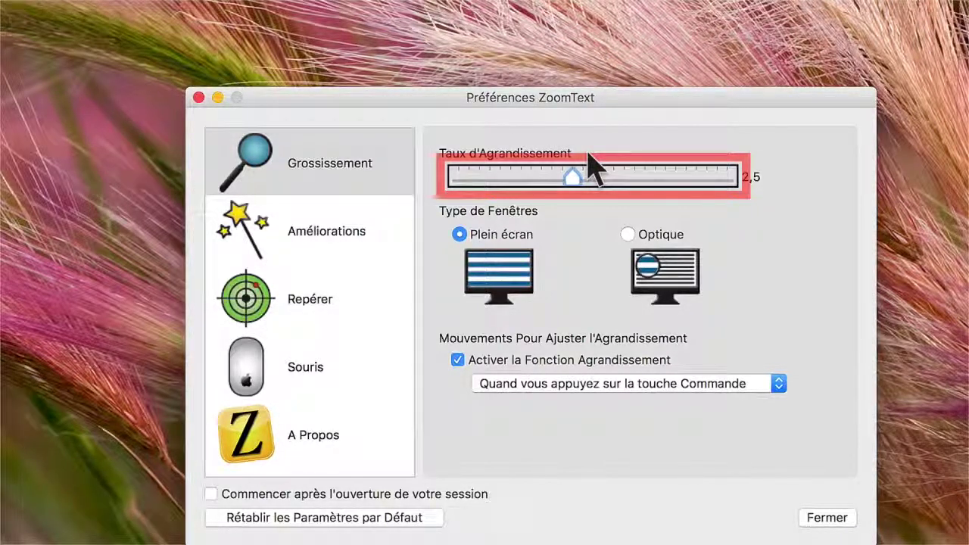
key("Left")
key("Left")
key("Left")
key("Left")
key("Left")
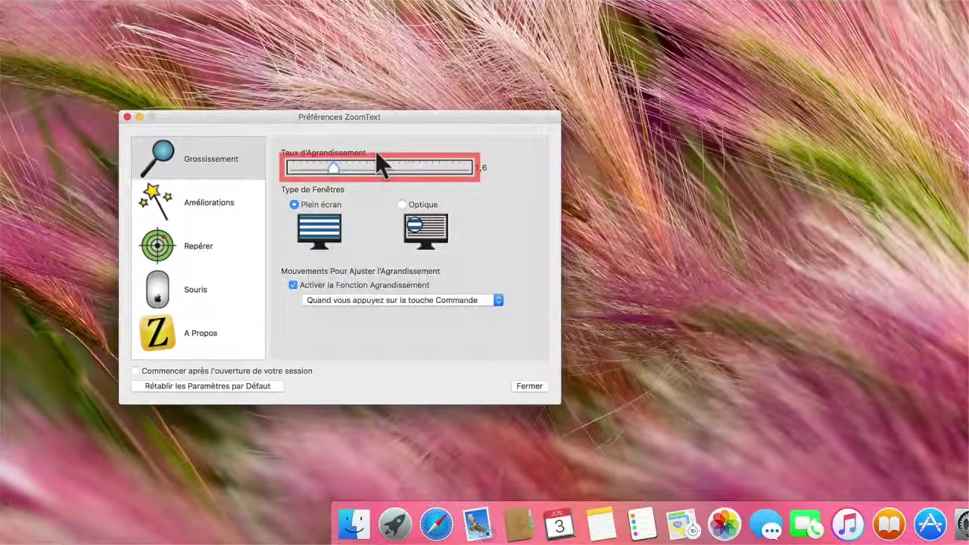
- Set the window type to Optique and try the lens on the United Vision web page in Safari, returning to ZoomText
key("Tab")
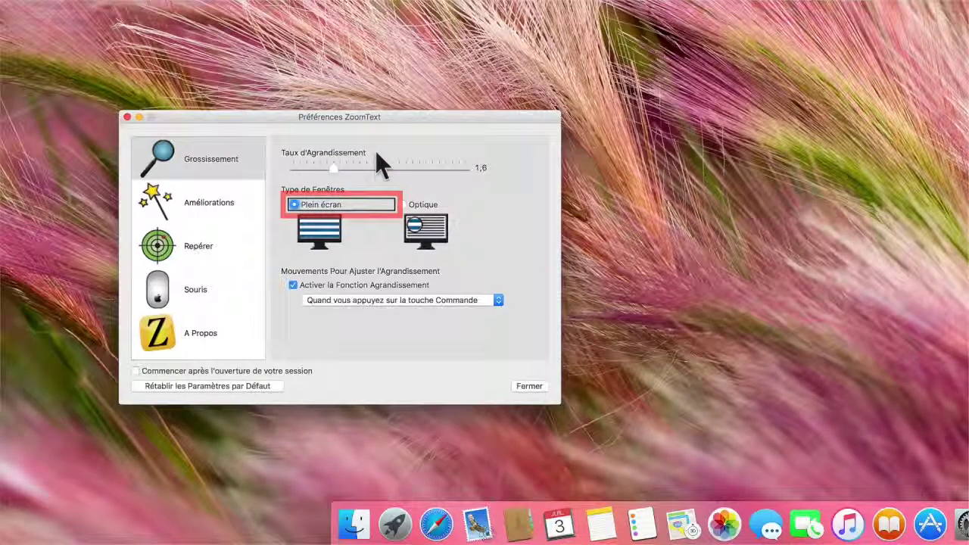
key("Right")
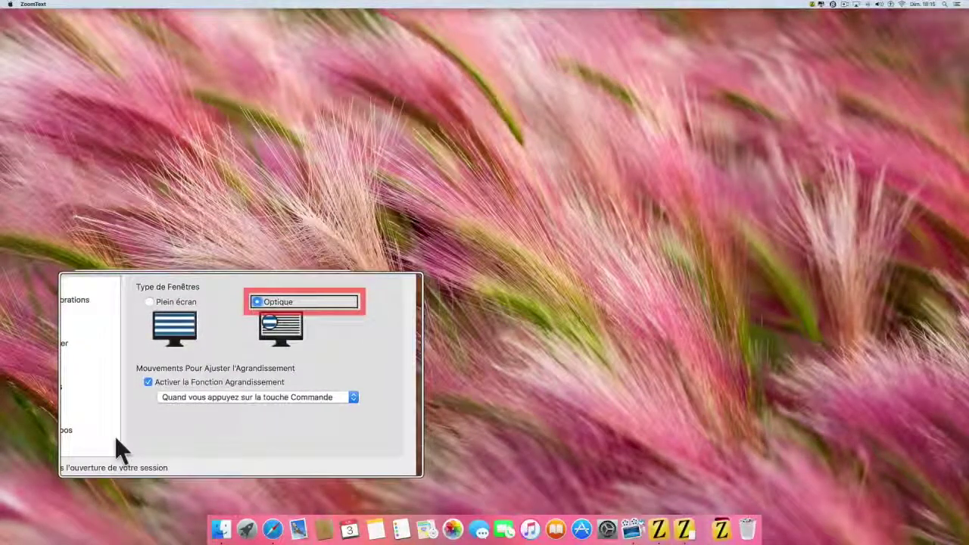
key("super+Tab")
key("super+Tab")
key("super+Tab")
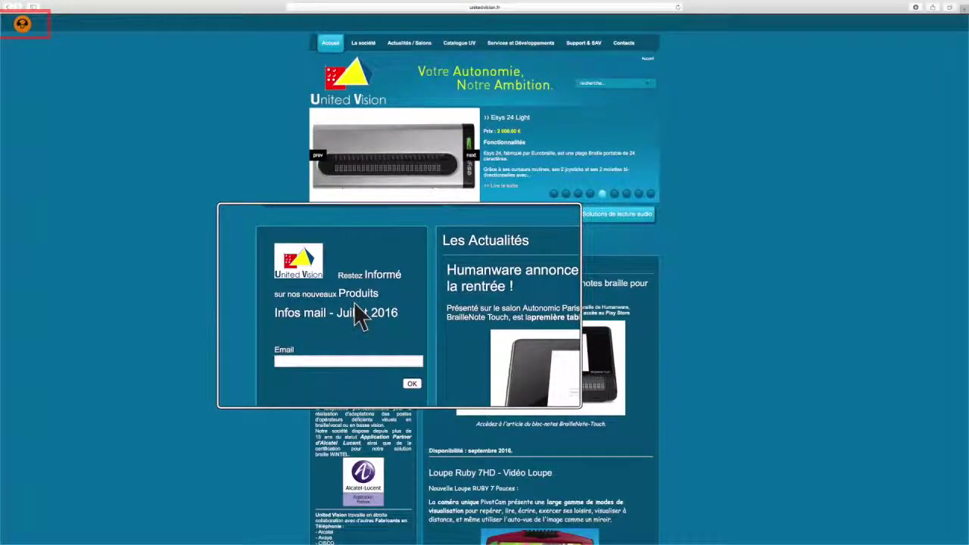
key("super+Tab")
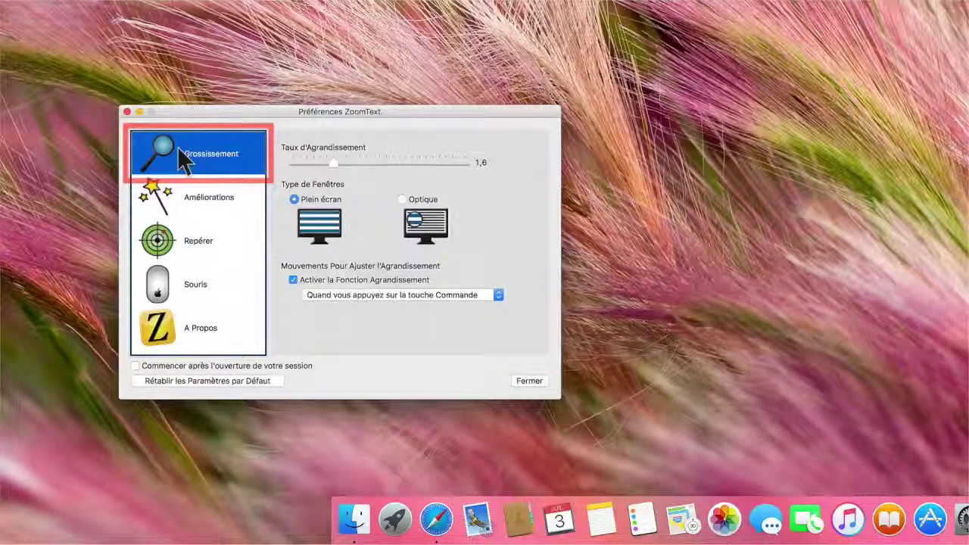
- Open the Améliorations settings and set the screen colour model to Noir sur Fond Blanc
key("Down")
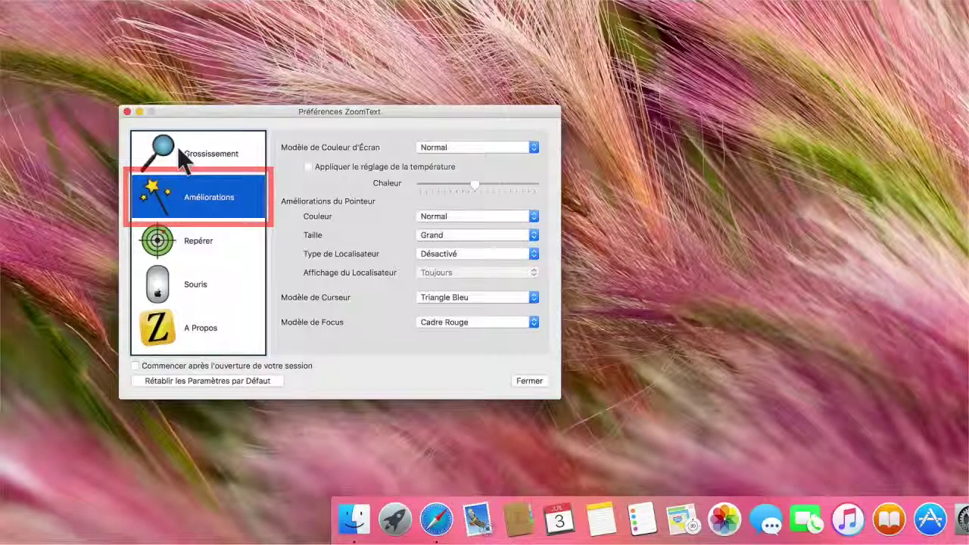
key("Tab")
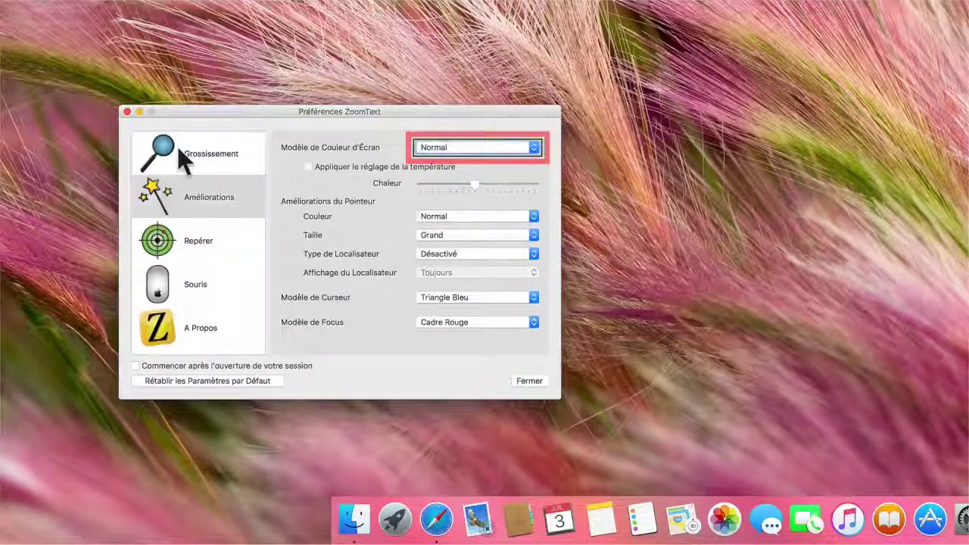
key("space")
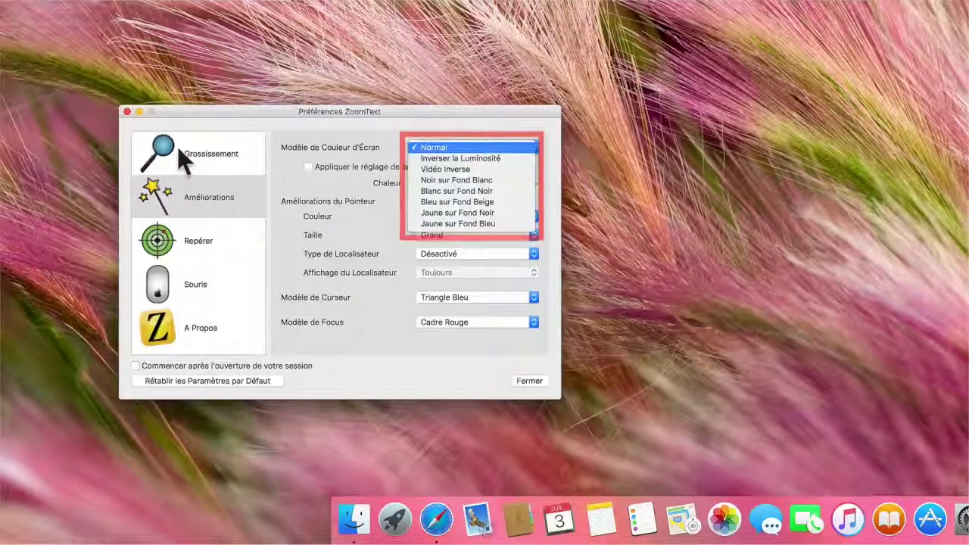
key("Down")
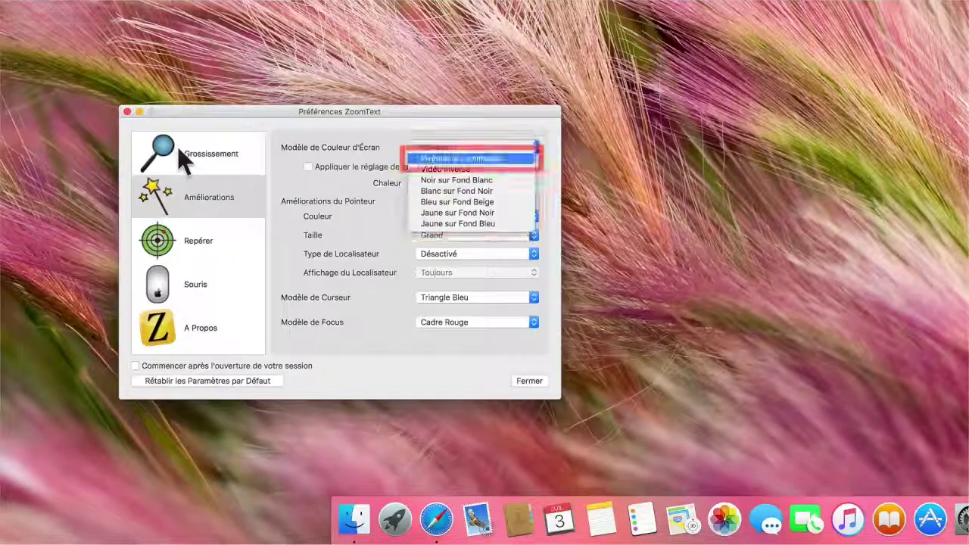
key("Return")
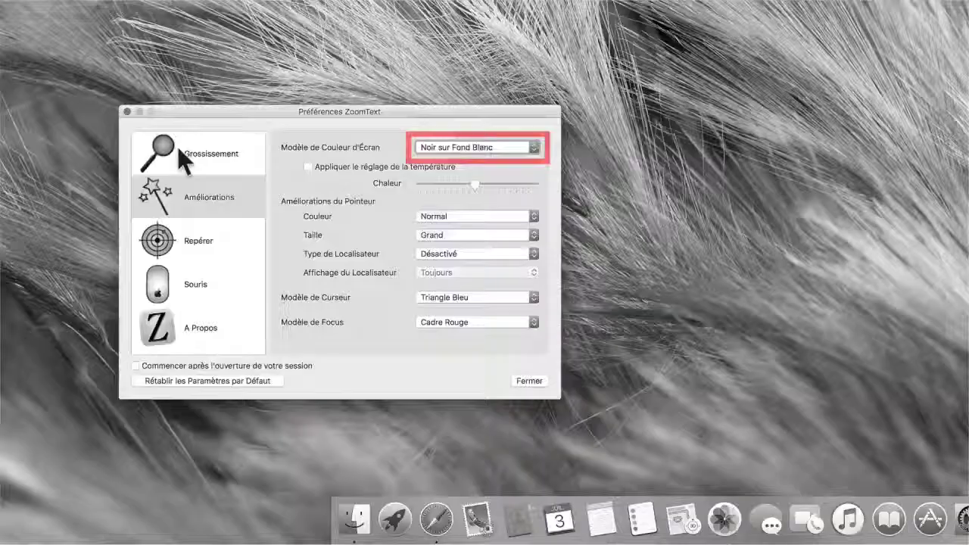
- Try the screen colour models Blanc sur Fond Noir, Jaune sur Fond Noir and Jaune sur Fond Bleu one after another
key("space")
key("Down")
key("Return")
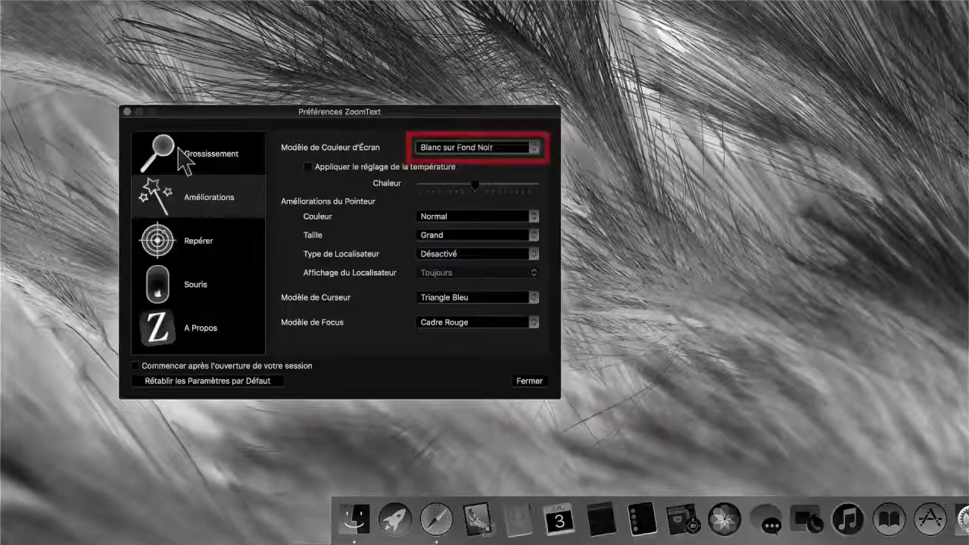
key("space")
key("Down")
key("Down")
key("Return")
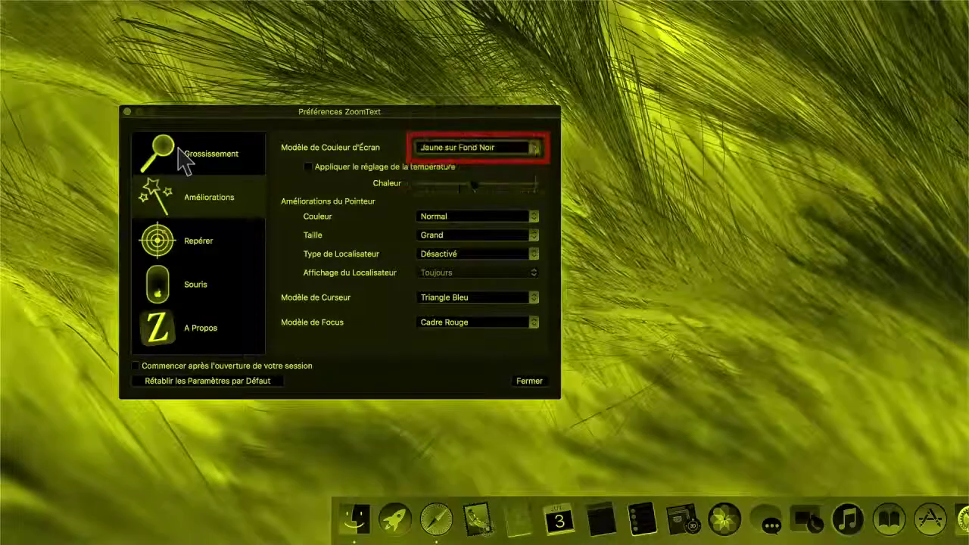
key("space")
key("Down")
key("Return")
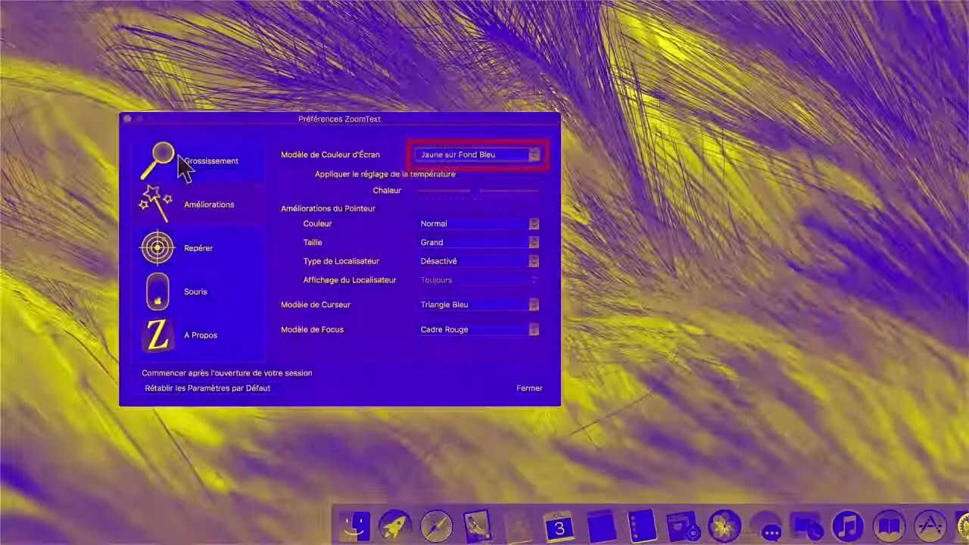
- Go back through the screen colour models to Blanc sur Fond Noir and Noir sur Fond Blanc
key("space")
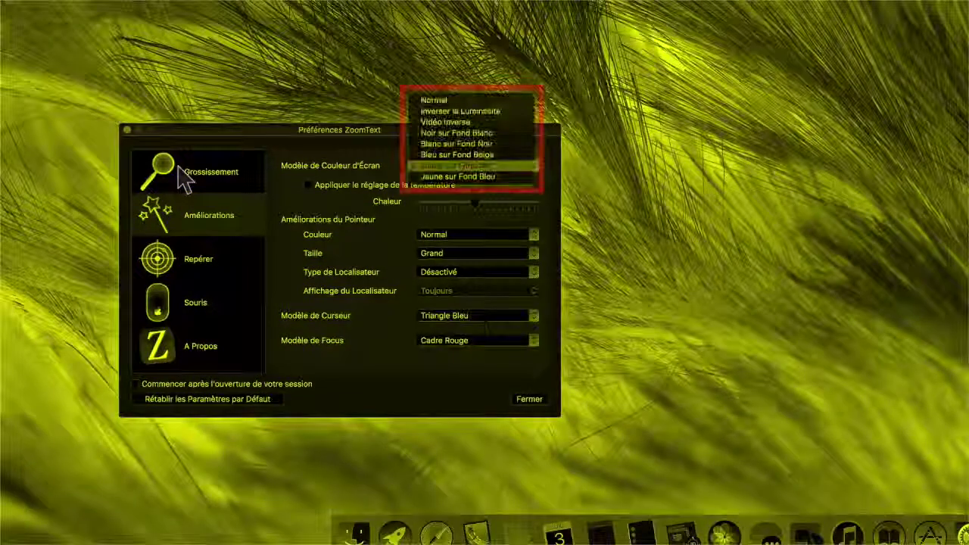
key("Up")
key("Up")
key("Up")
key("Return")
key("space")
key("Up")
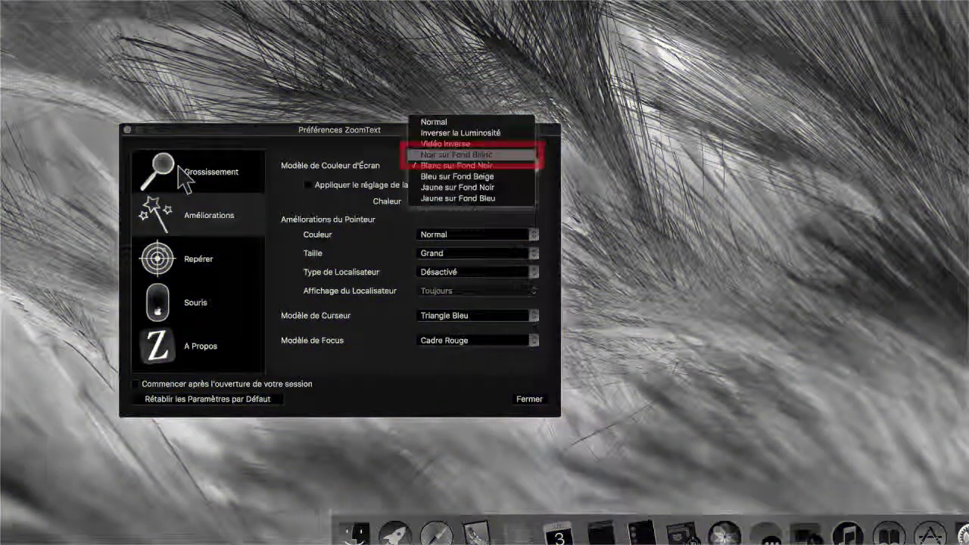
key("Return")
- Try the screen colour models Vidéo Inverse and Inverser la Luminosité
key("space")
key("Up")
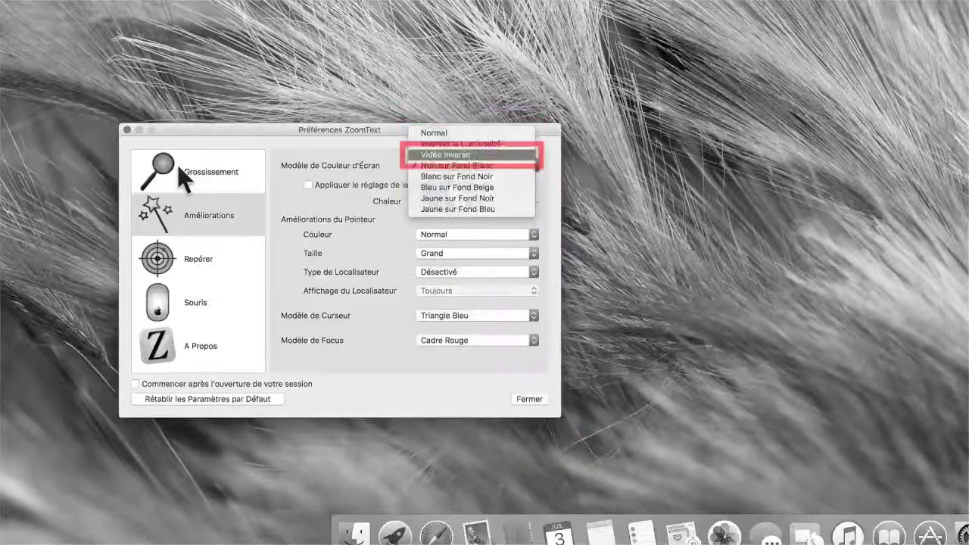
key("Return")
key("space")
key("Up")
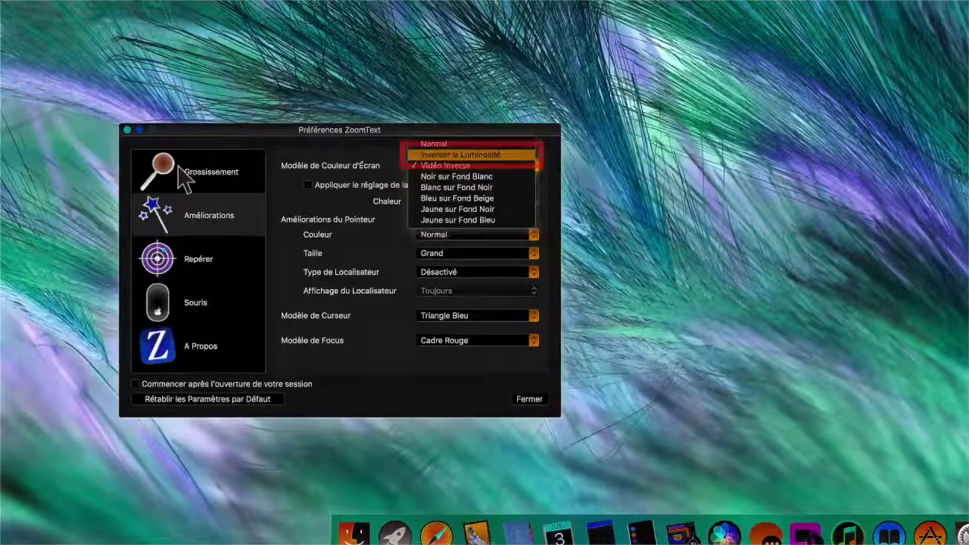
key("Return")
- Set the screen colour model back to Normal
key("space")
key("Up")
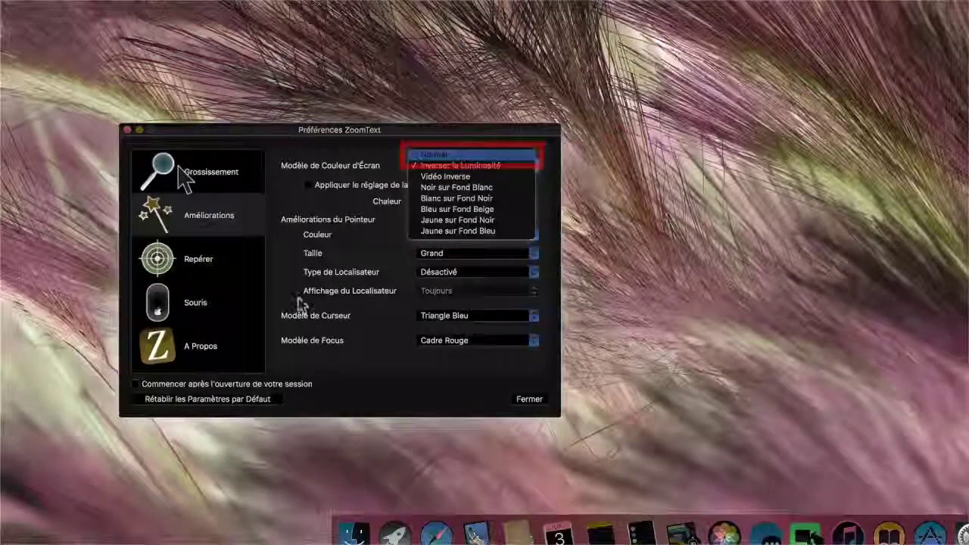
key("Return")
key("space")
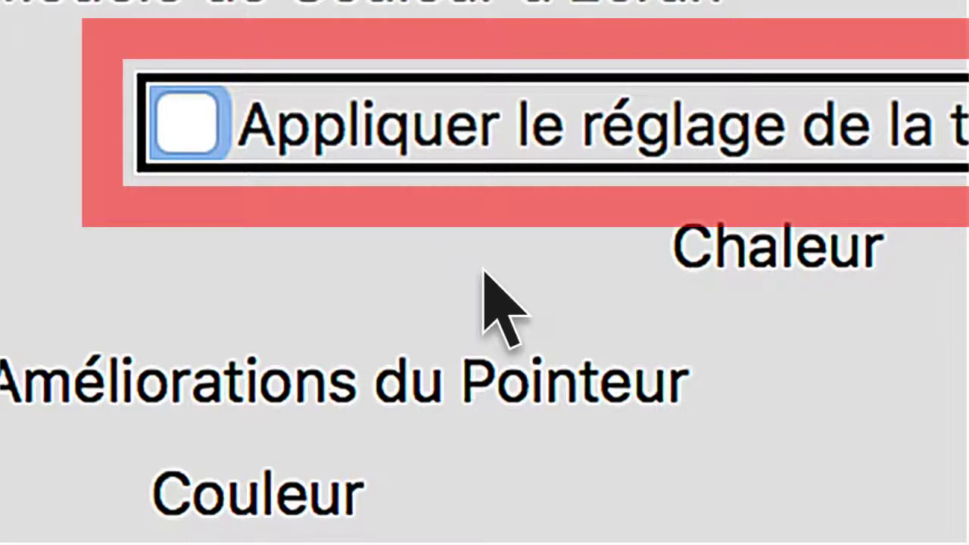
- Go past the temperature and Chaleur settings and try the pointer colours Rouge and Vert
key("Tab")
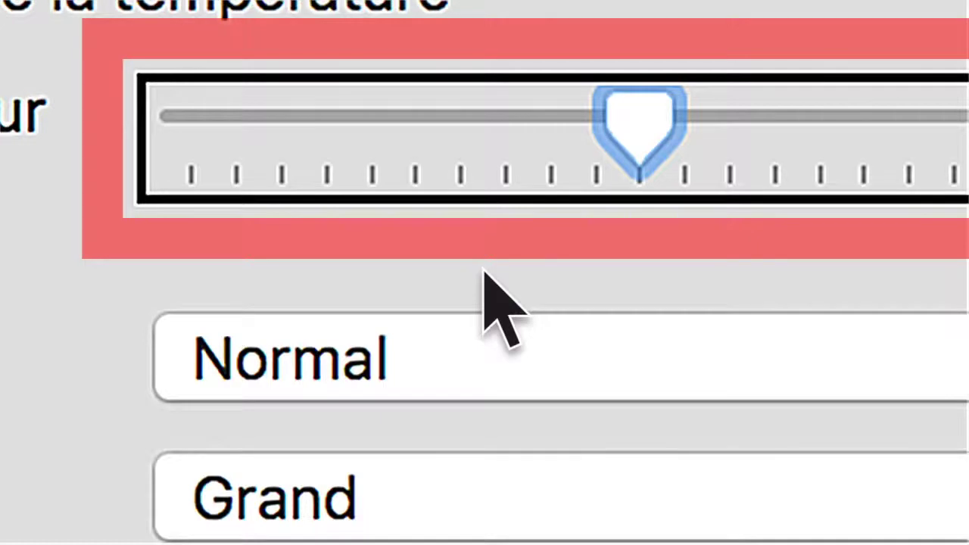
key("Tab")
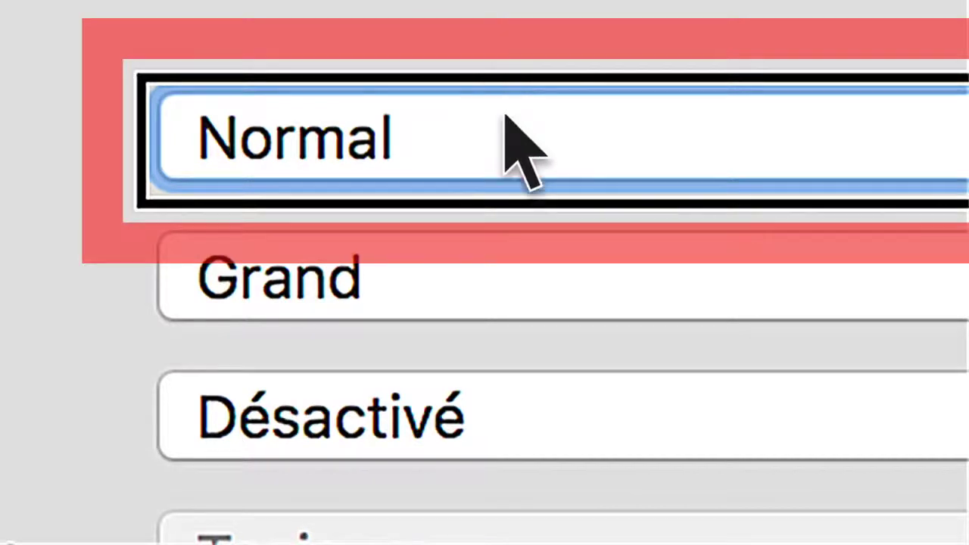
left_click(446, 144)
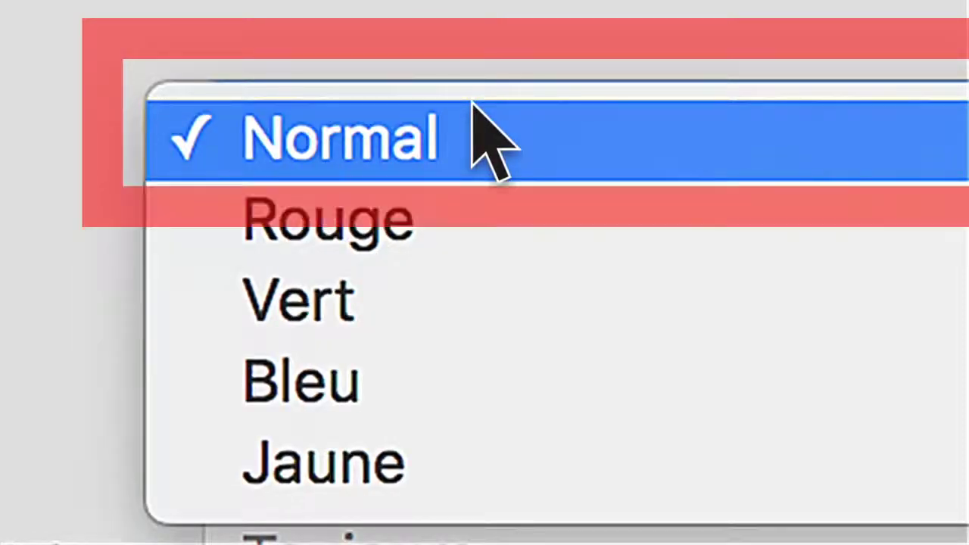
key("Down")
key("Return")
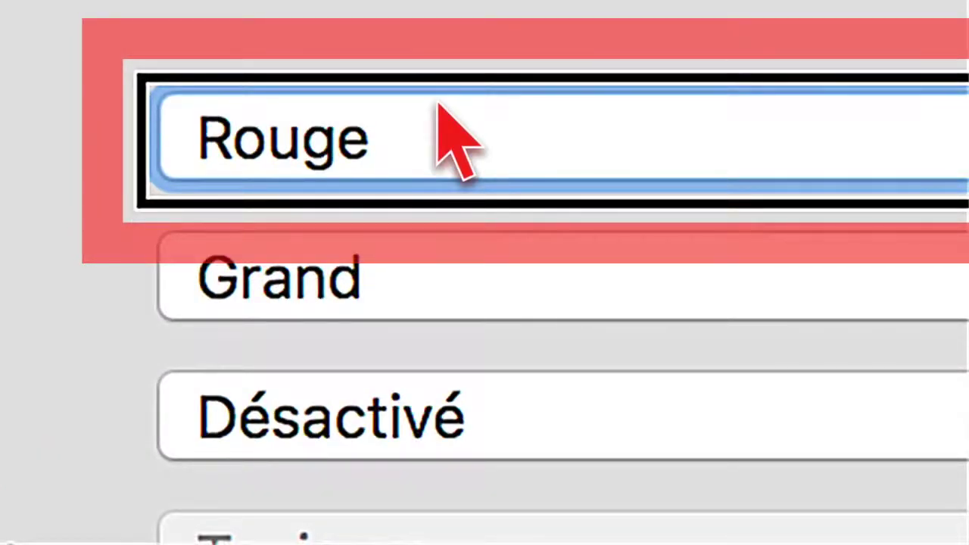
left_click(437, 105)
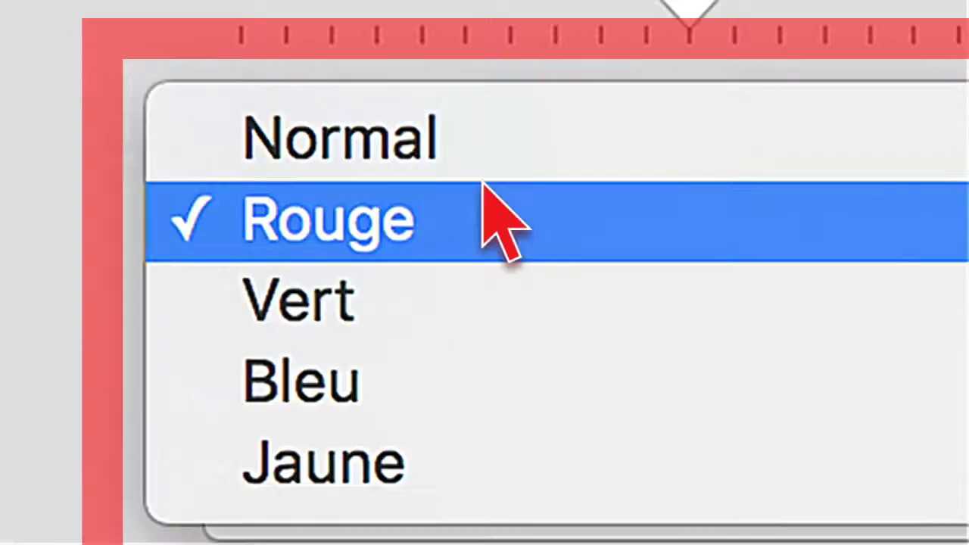
key("Down")
key("Return")
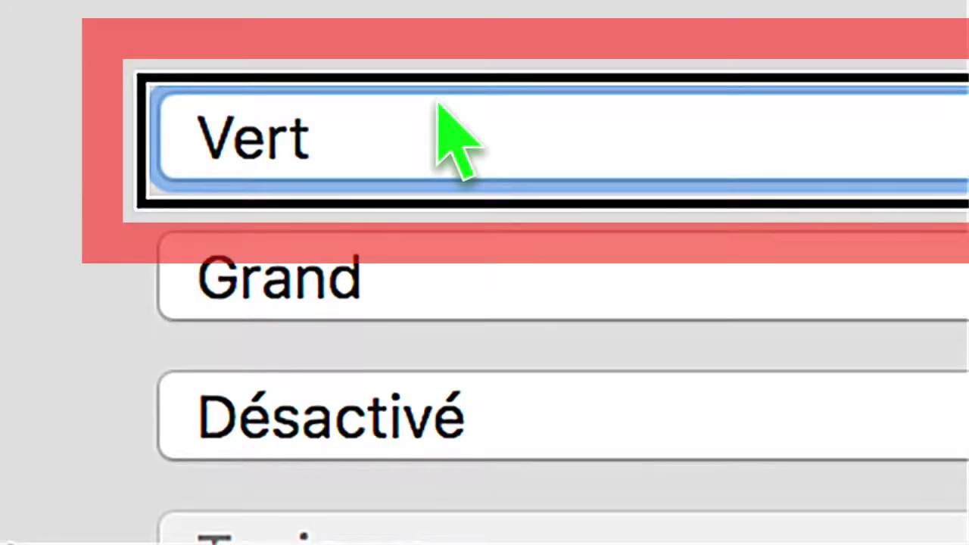
- Try the pointer colours Bleu and Jaune one after the other
left_click(444, 134)
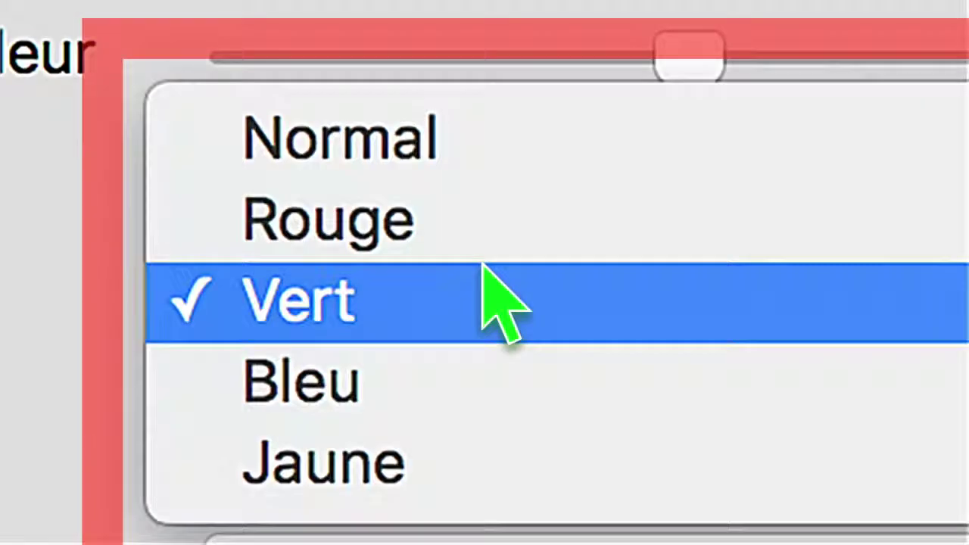
key("Down")
key("Return")
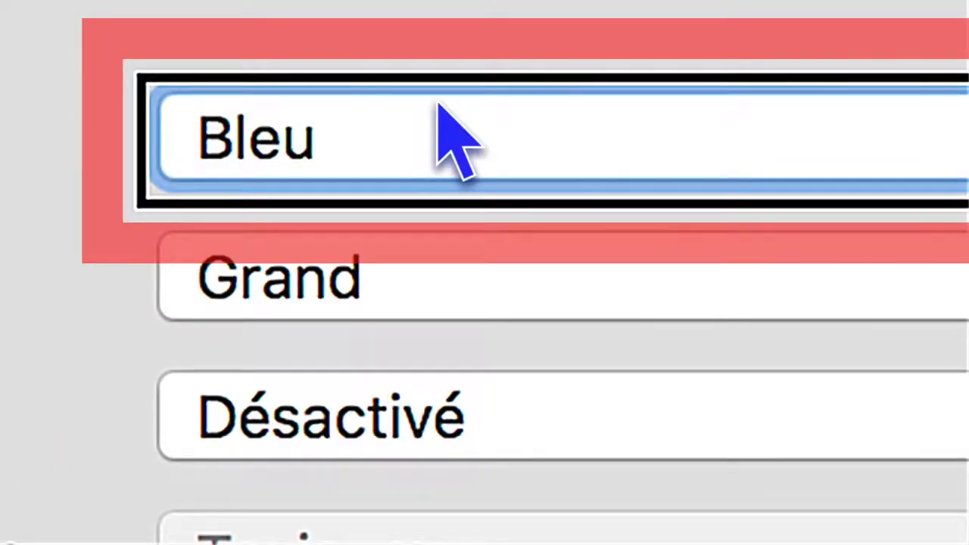
left_click(439, 106)
key("Down")
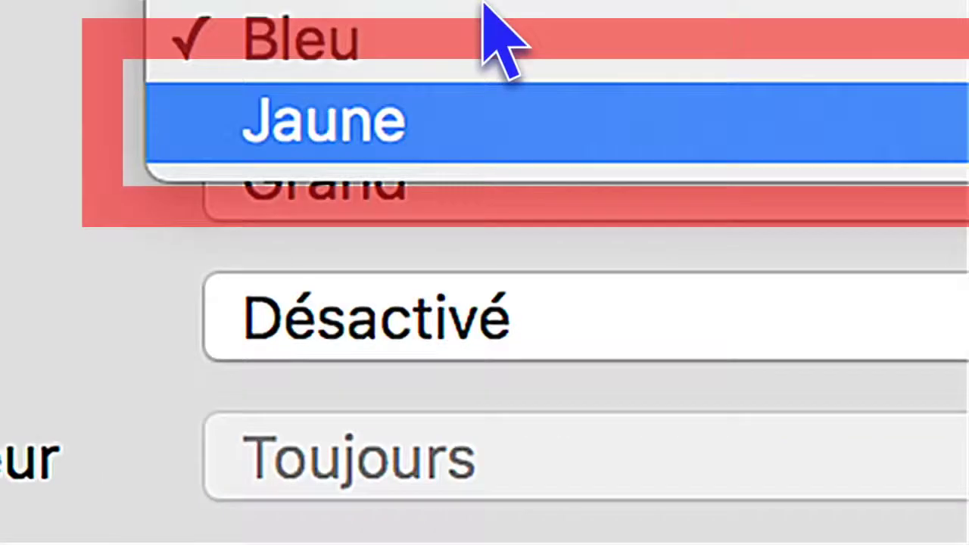
key("Return")
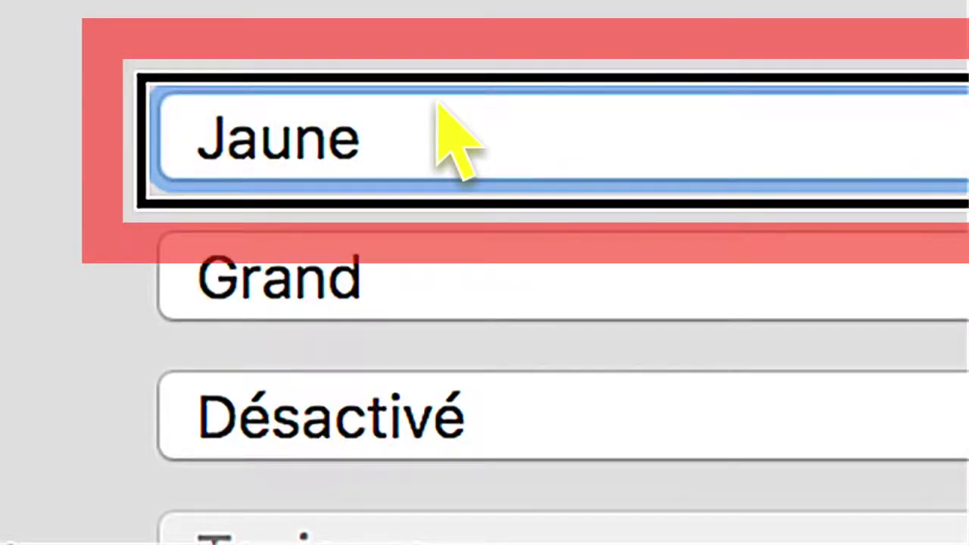
- Set the pointer colour back to Normal
left_click(451, 136)
key("Up")
key("Up")
key("Up")
key("Up")
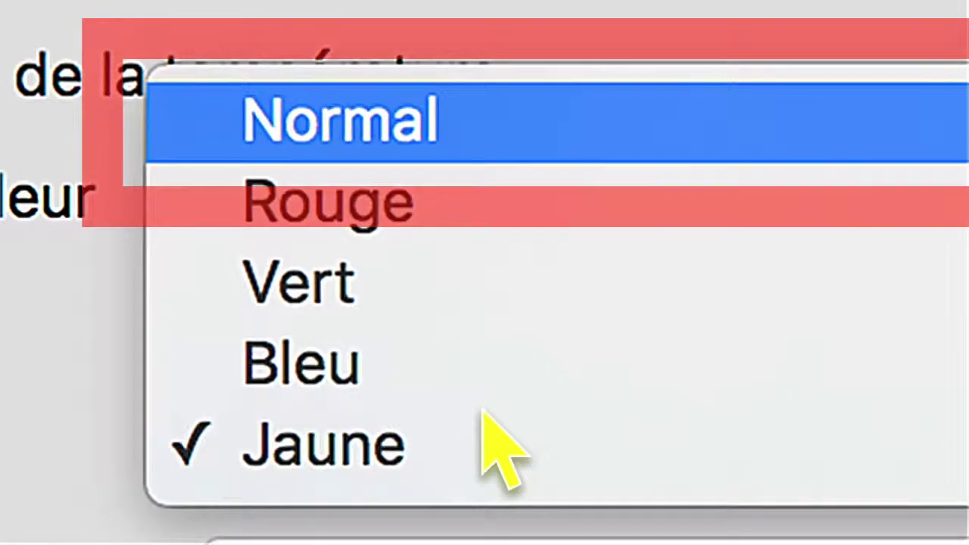
key("Return")
- Try the pointer sizes Très Grand and Normal one after the other
key("Tab")
key("space")
key("Down")
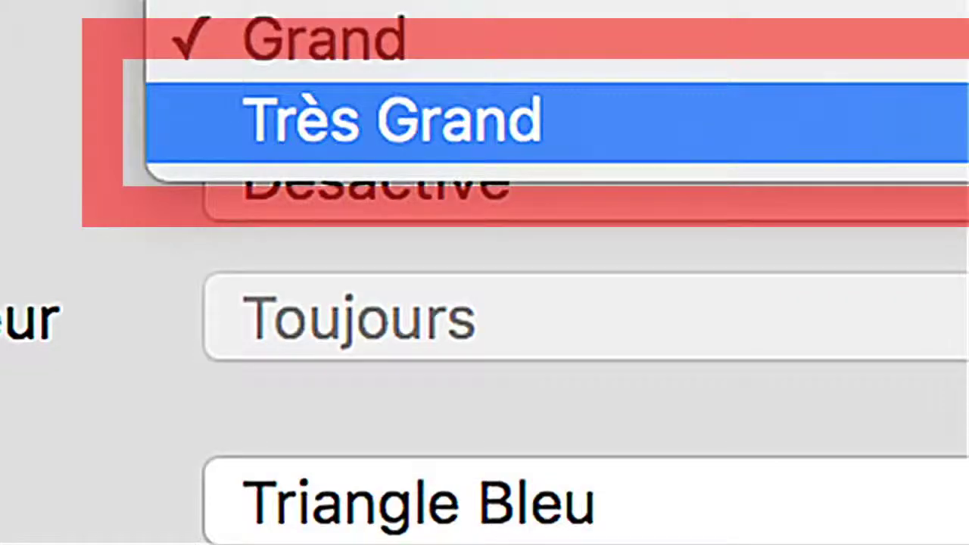
key("Return")
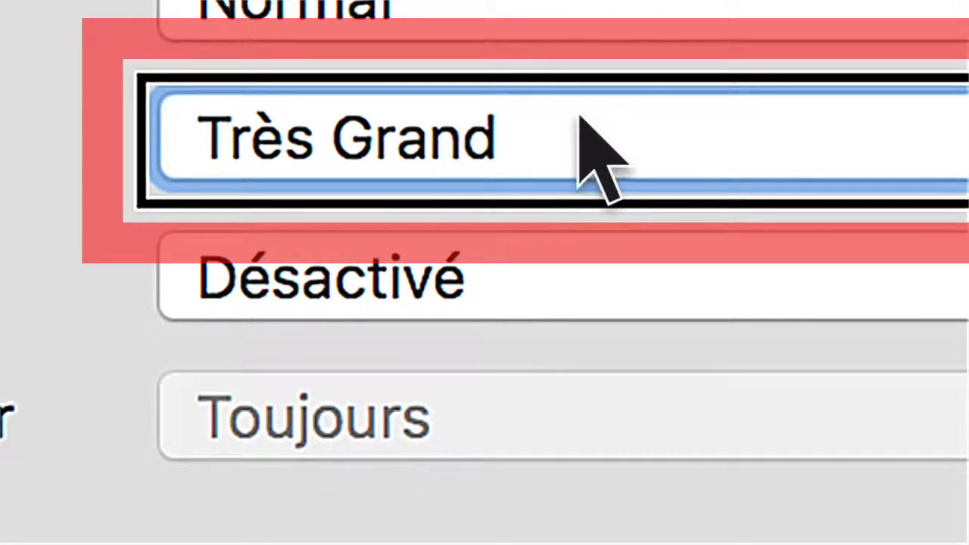
key("space")
key("Up")
key("Up")
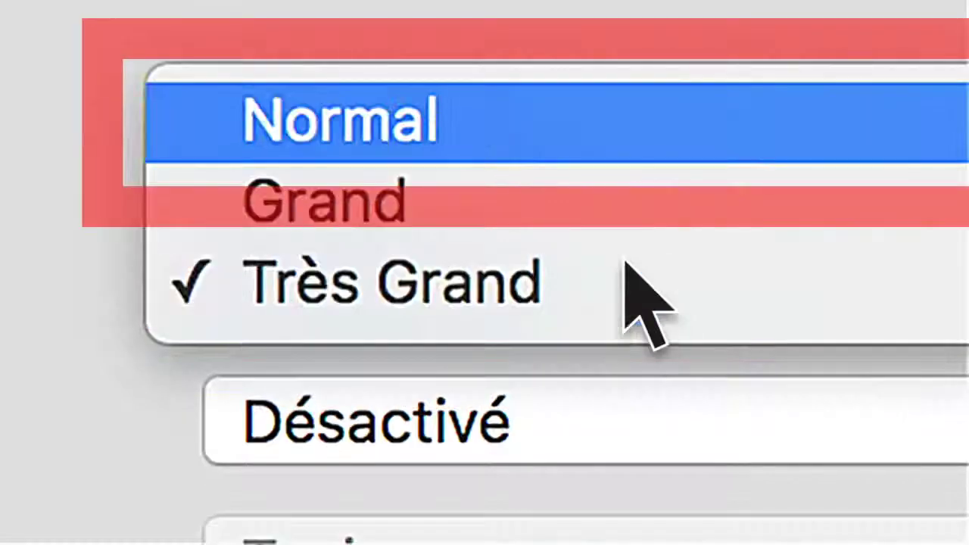
key("Return")
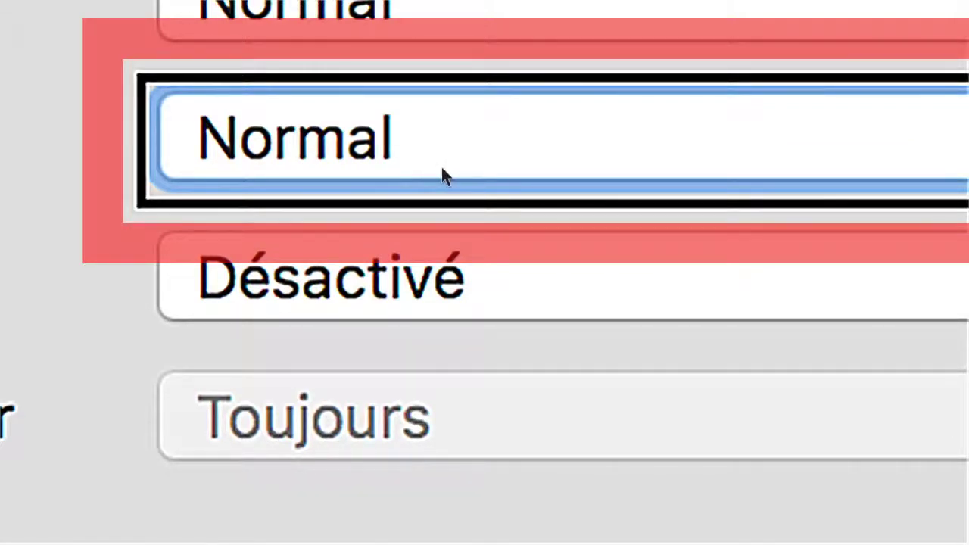
- Try the pointer size Grand, followed by Très Grand
key("space")
key("Down")
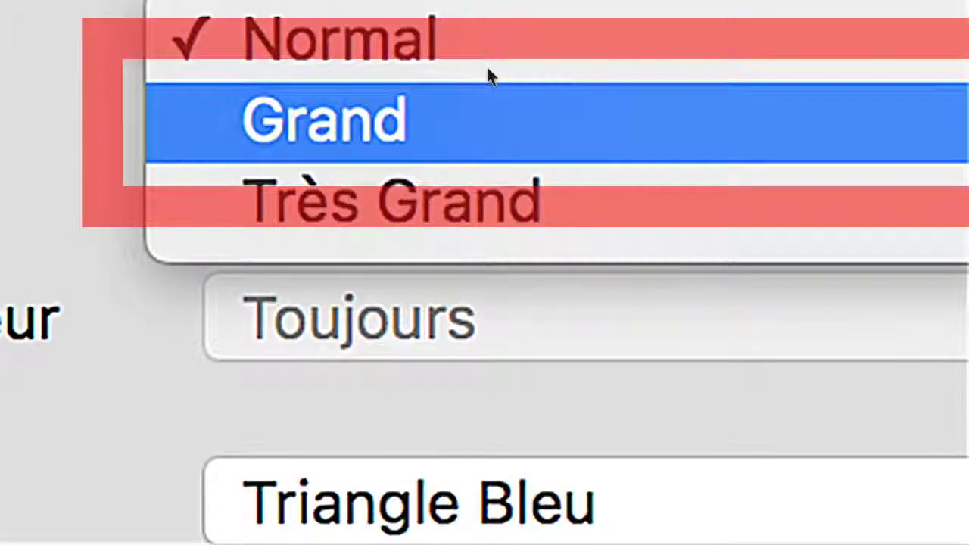
key("Return")
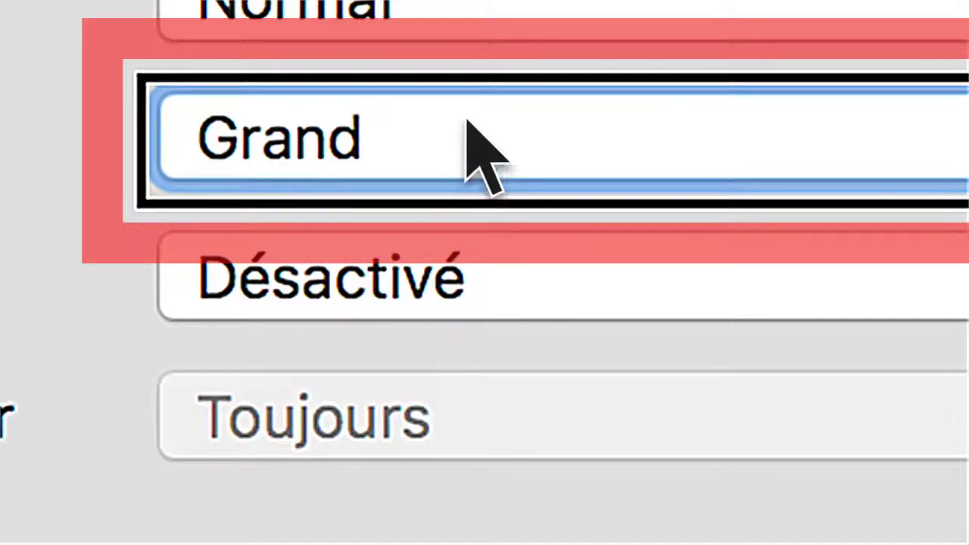
key("space")
key("Down")
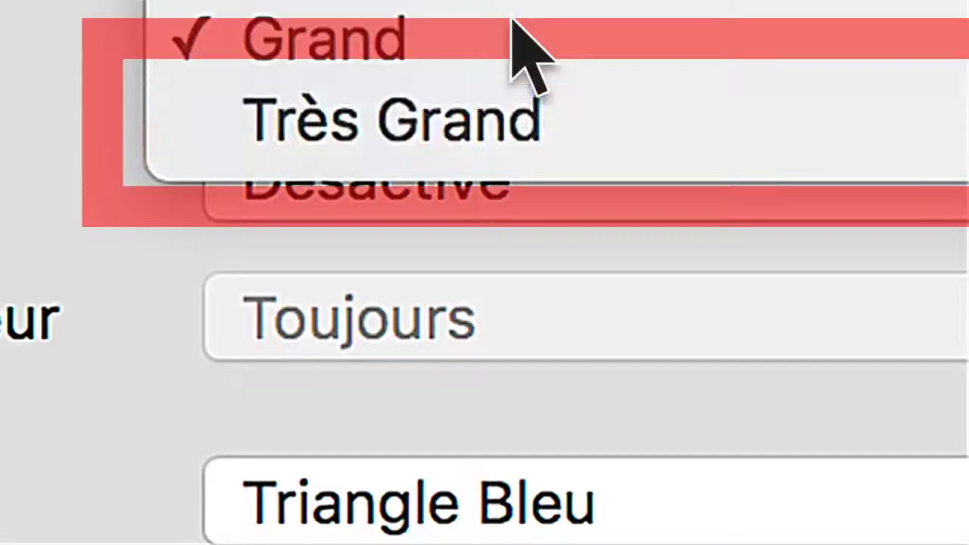
key("Return")
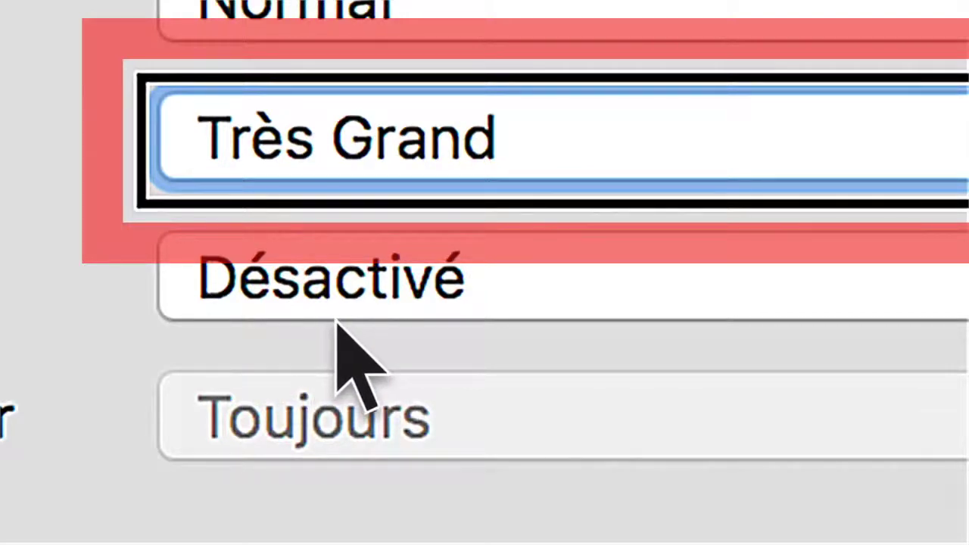
- Set the pointer size to Grand
left_click(580, 134)
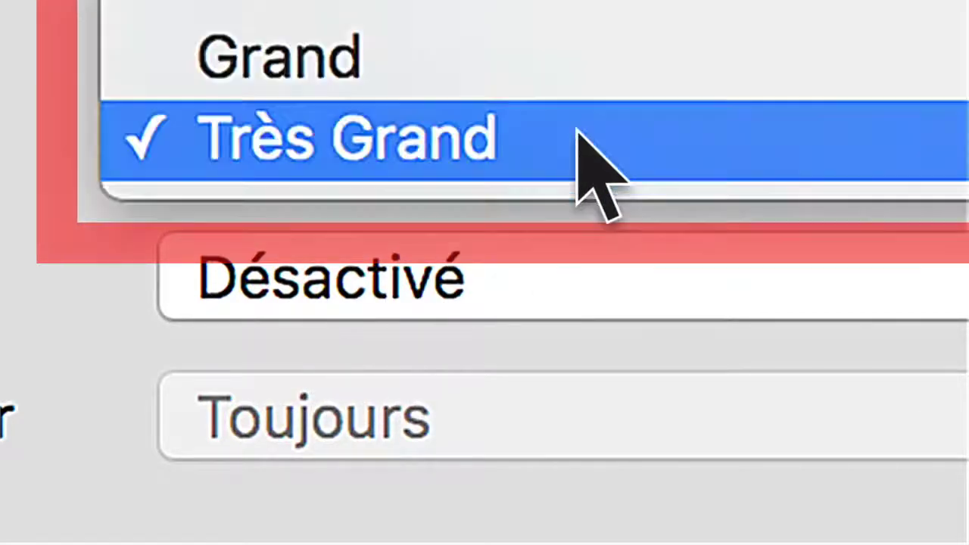
key("Up")
key("Up")
key("Down")
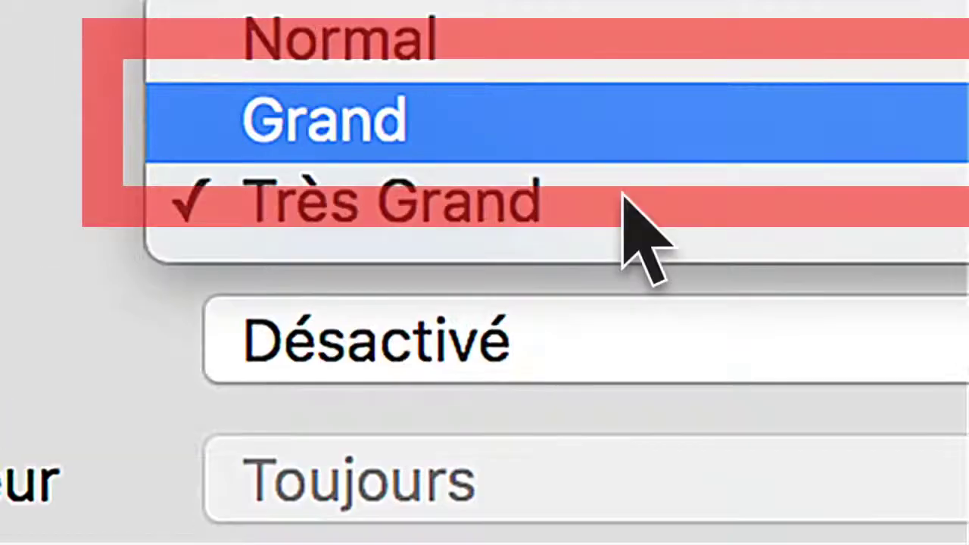
key("Return")
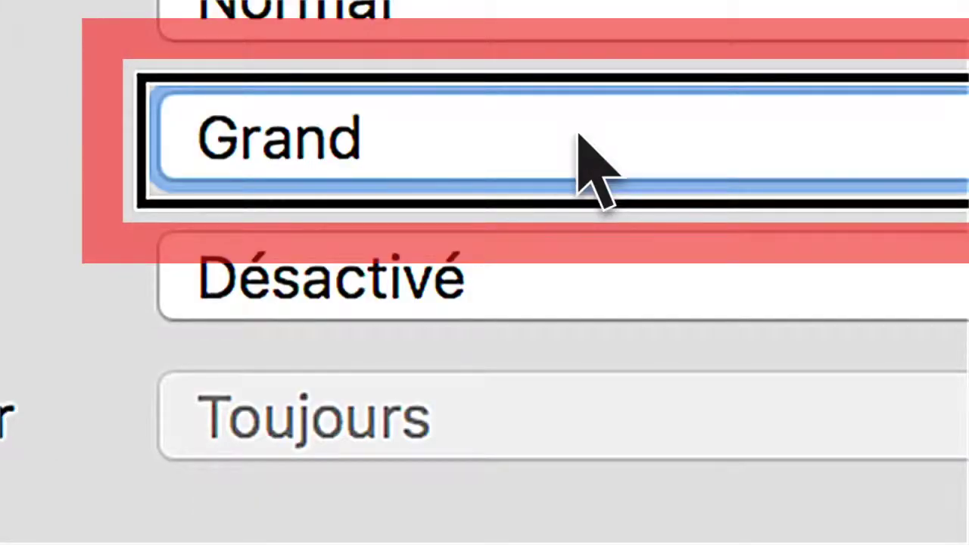
- Try the Circulaire locator type for the pointer
key("Tab")
key("space")
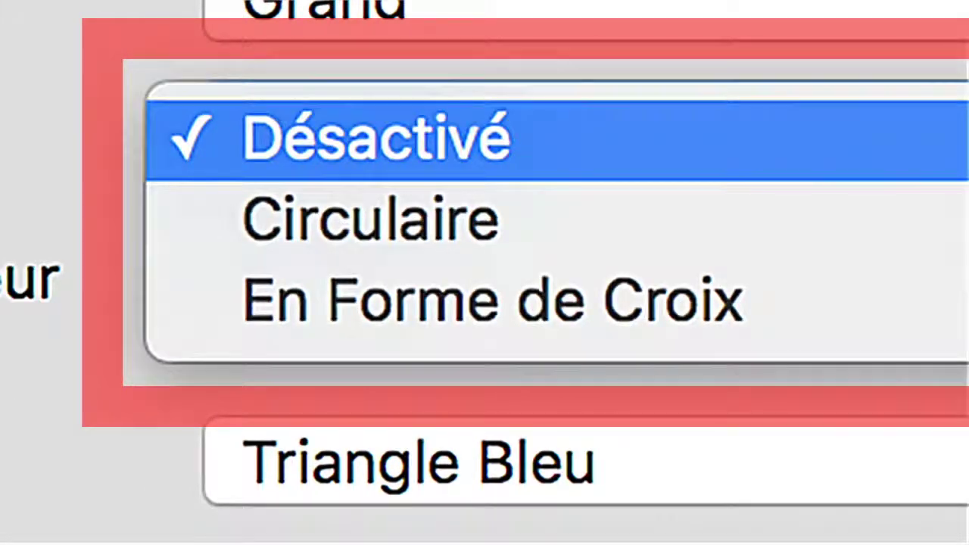
key("Down")
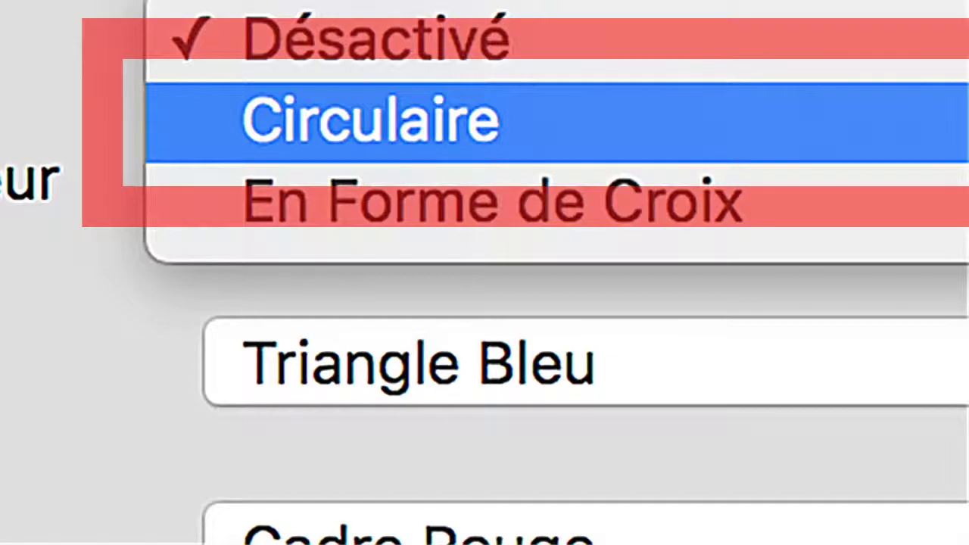
key("Return")
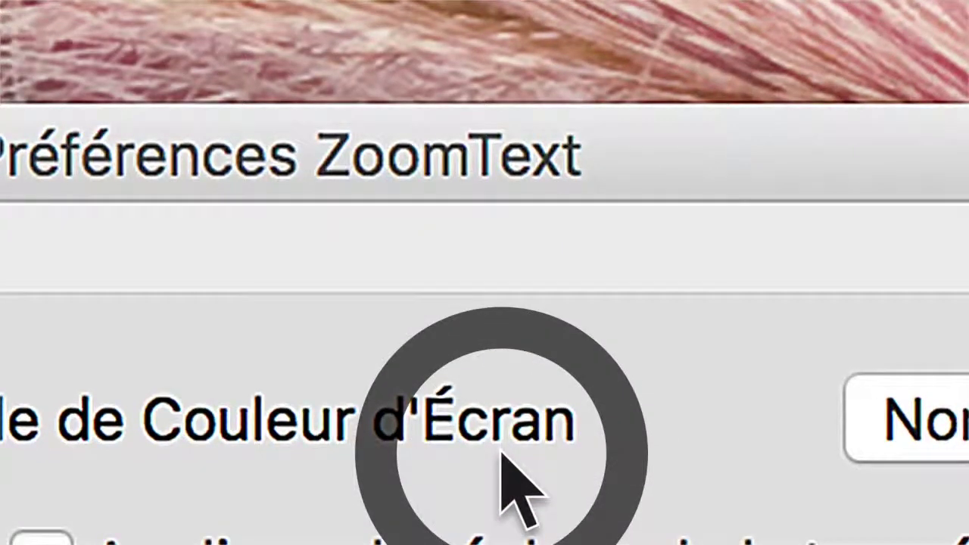
- Set the pointer's locator type to En Forme de Croix
key("Tab")
key("shift+Tab")
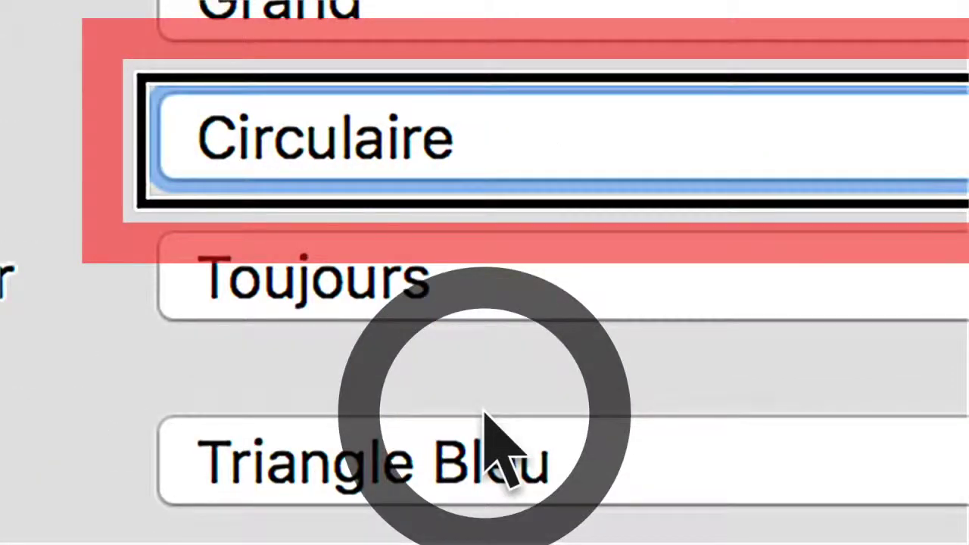
key("space")
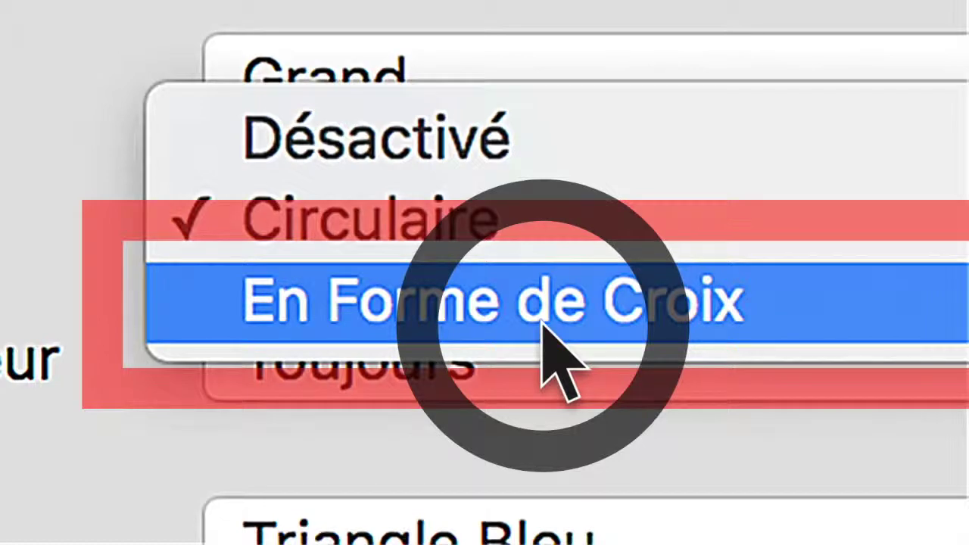
left_click(541, 325)
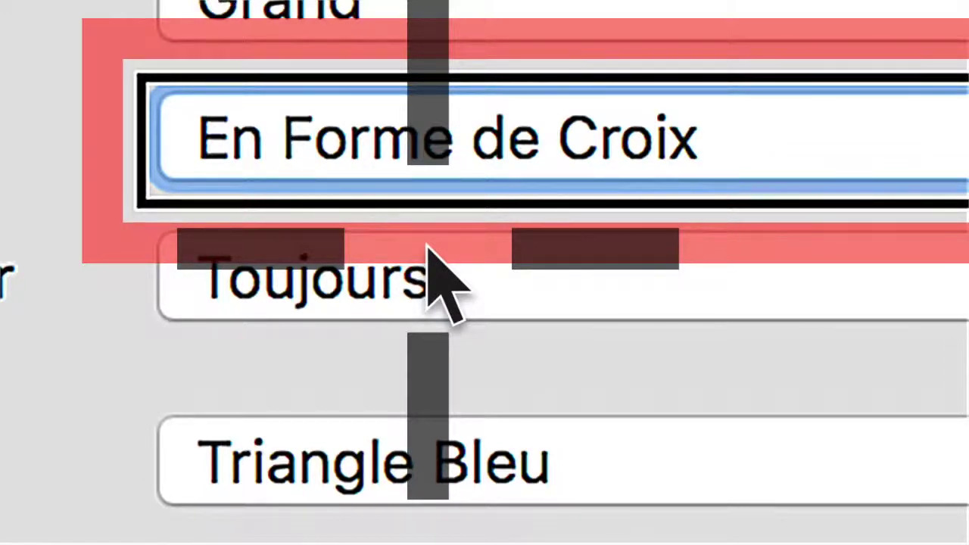
- Review the locator display options and choose Toujours
left_click(428, 250)
left_click(428, 136)
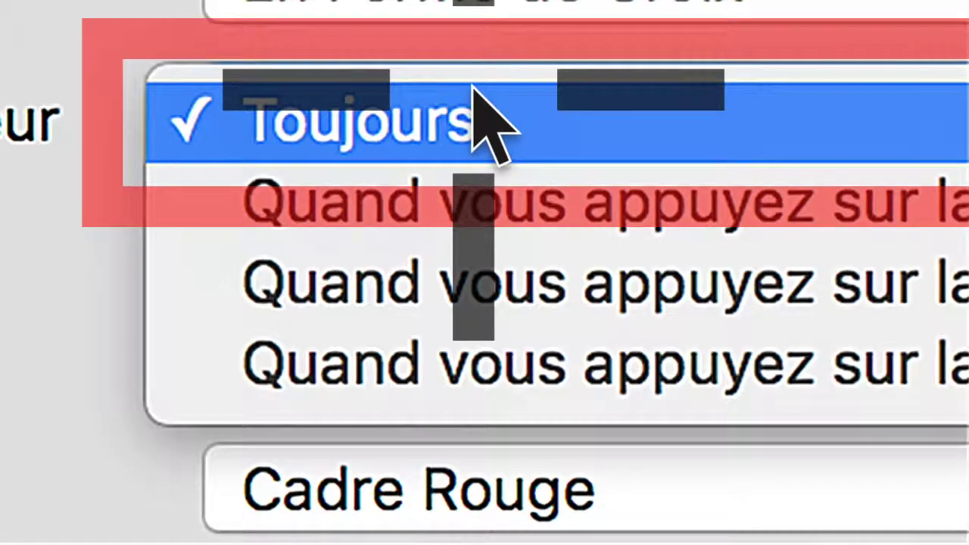
left_click(481, 125)
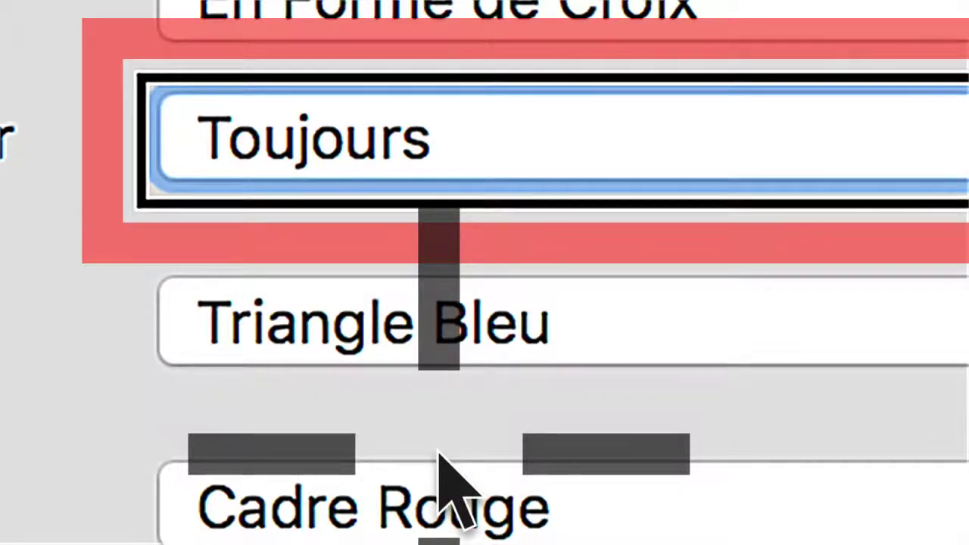
- Review the enhancement choices in the Triangle Bleu list, including Cercle Vert and Désactivé, and choose Triangle Bleu
key("Tab")
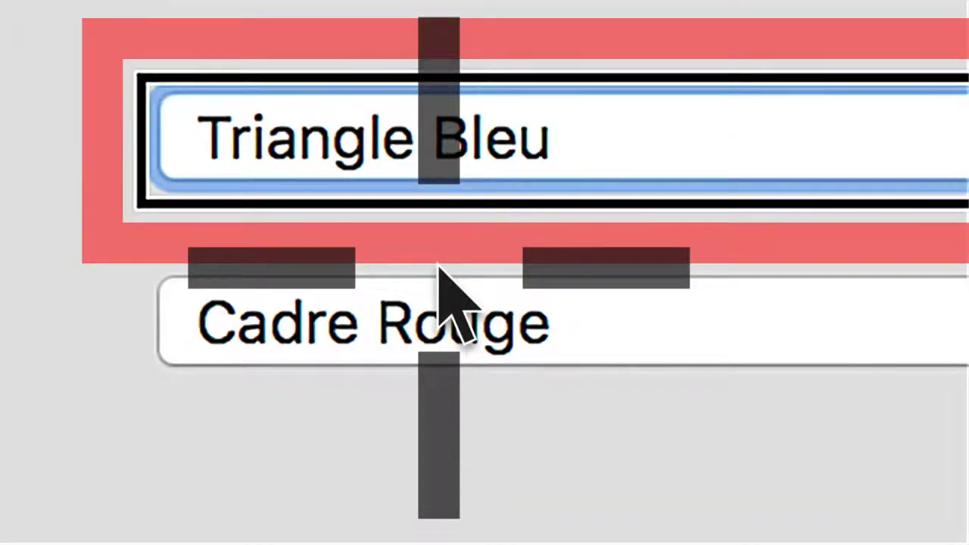
key("space")
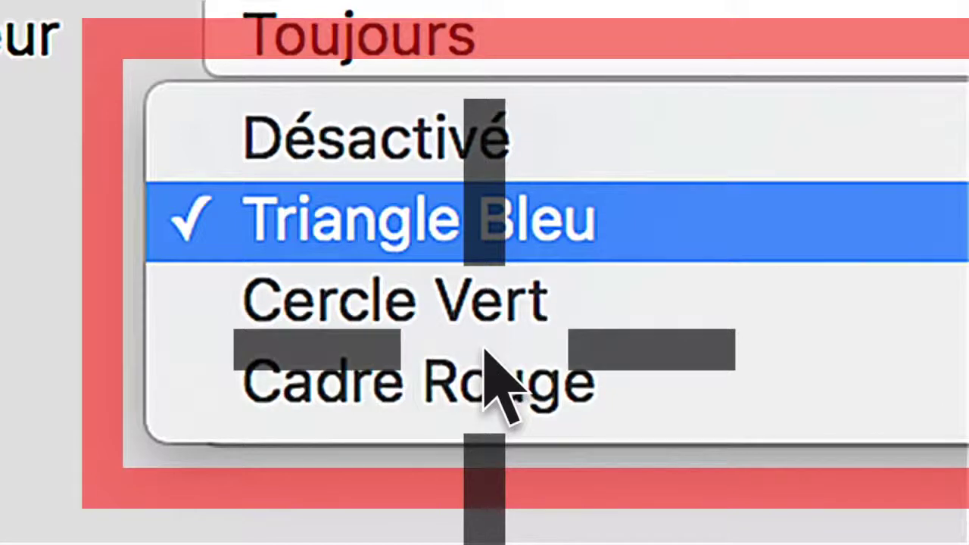
key("Down")
key("Down")
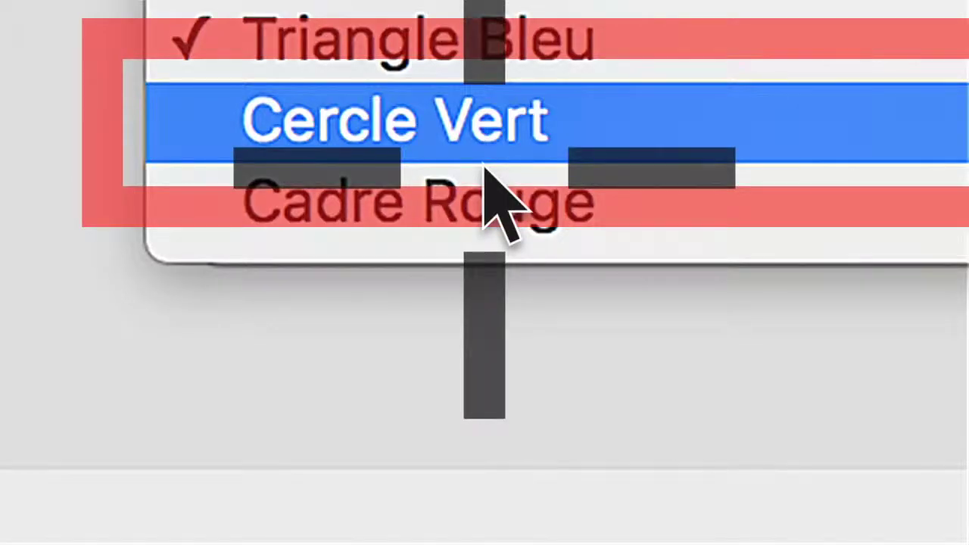
key("Up")
key("Up")
key("Up")
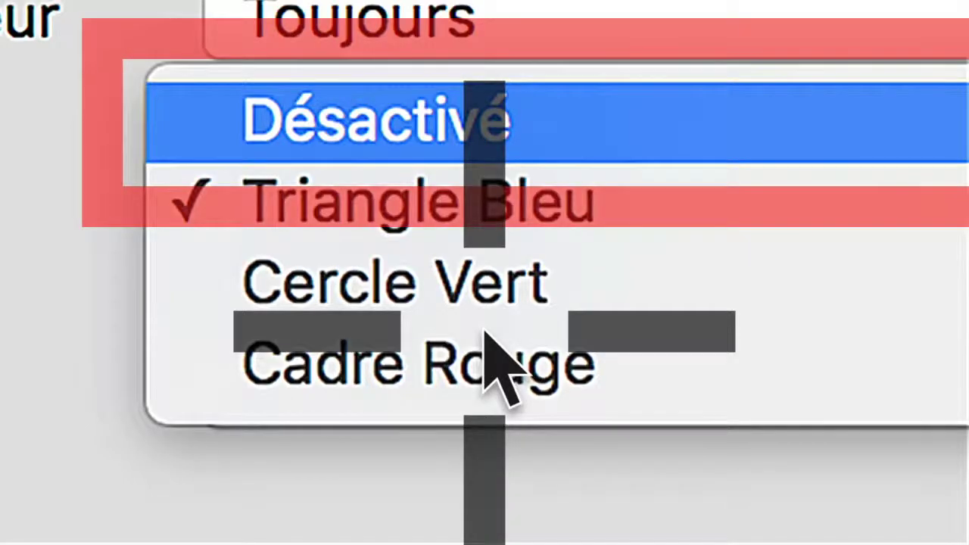
key("Down")
key("Return")
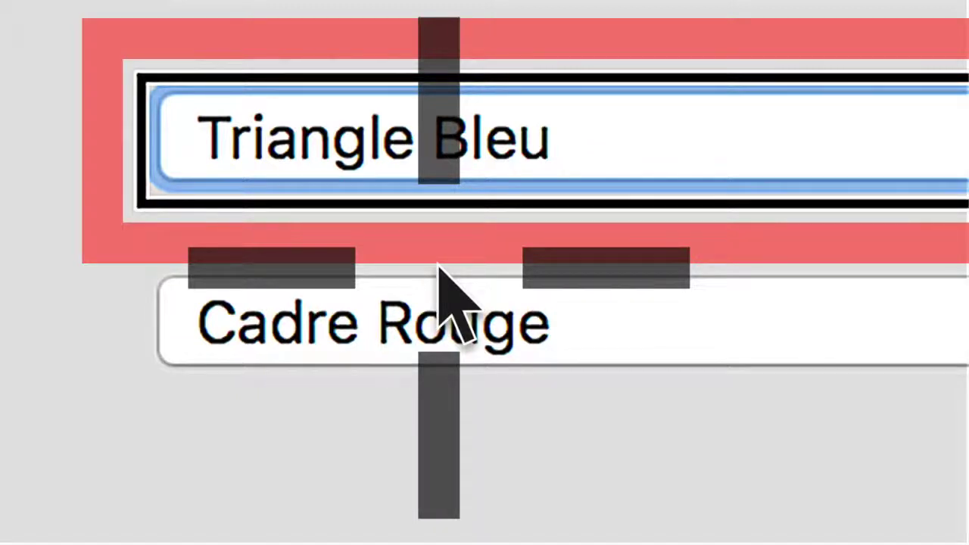
- Try the Souligné Vert Épais style for the focus enhancement and switch back to Cadre Rouge
left_click(439, 273)
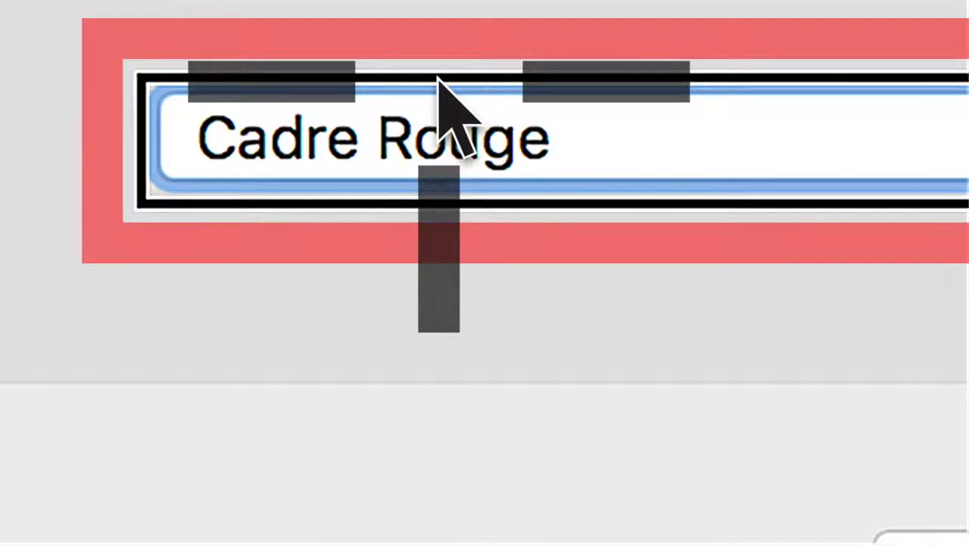
left_click(446, 99)
key("Down")
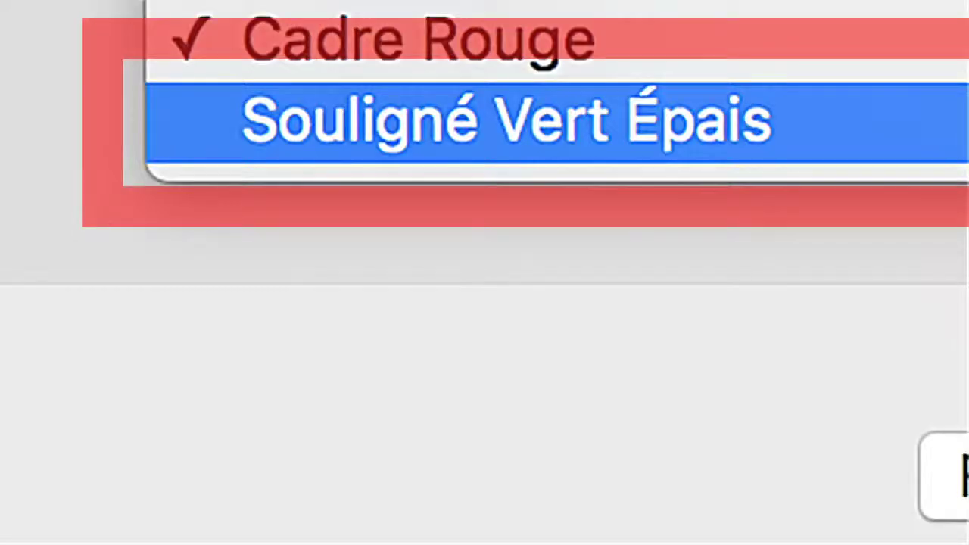
key("Return")
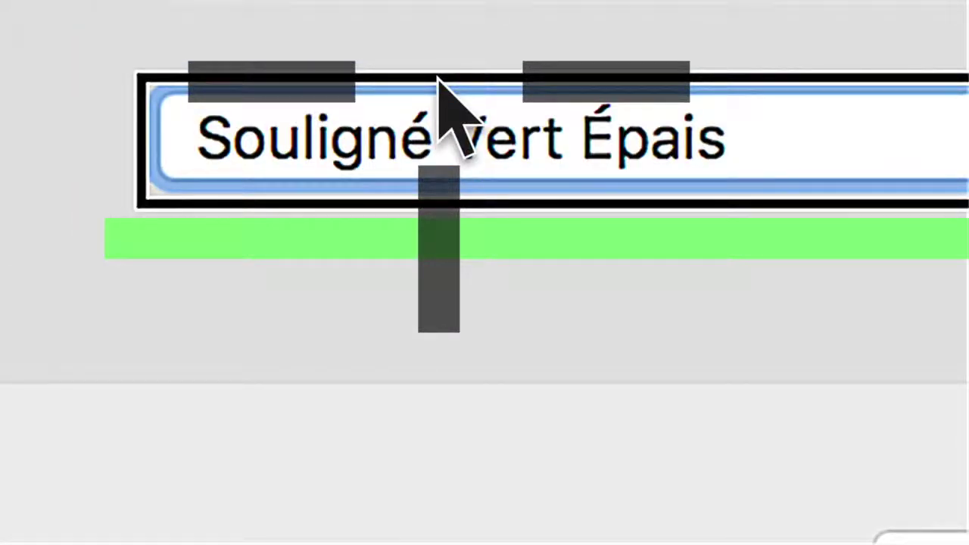
left_click(441, 88)
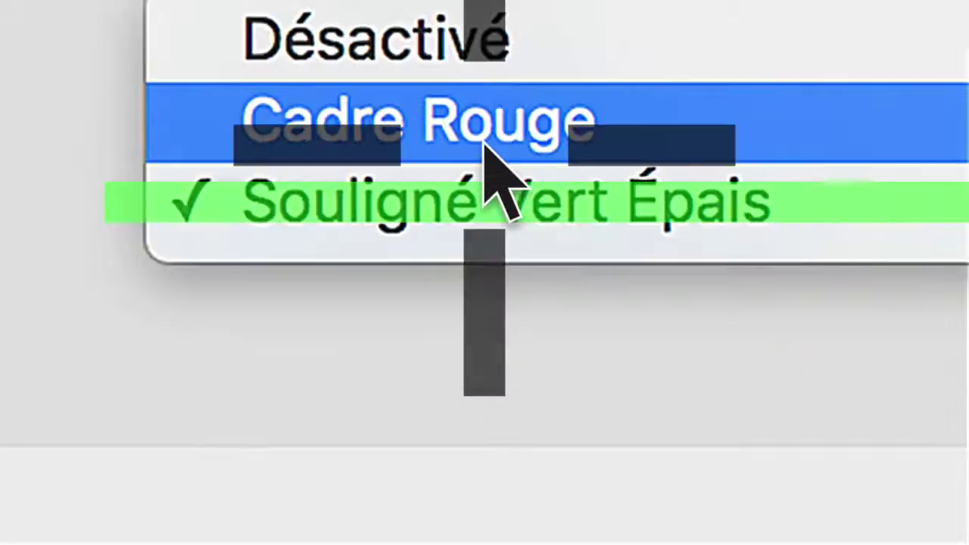
left_click(483, 142)
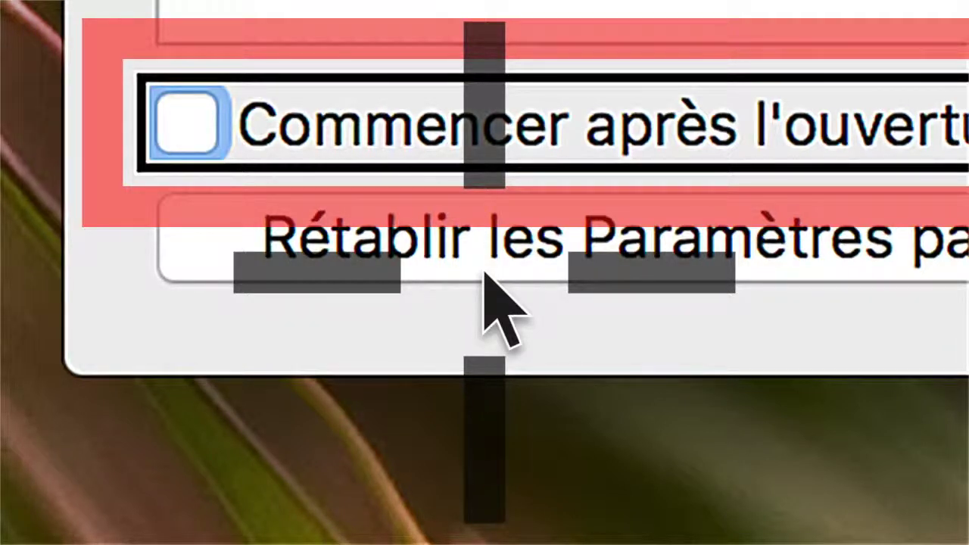
- Open the Repérer preferences and go through the Signaler ces outils options from Le Pointeur de la Souris to Menus
key("Tab")
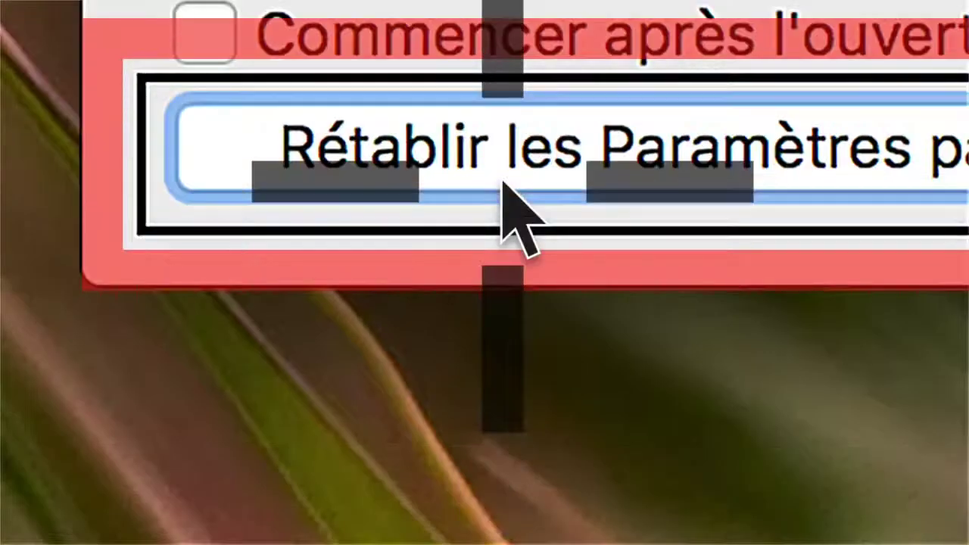
key("Tab")
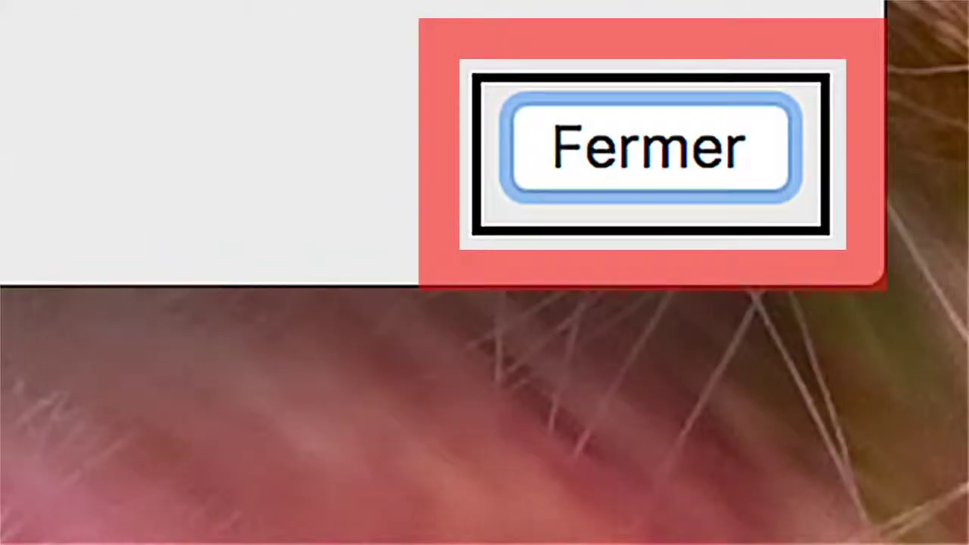
key("Tab")
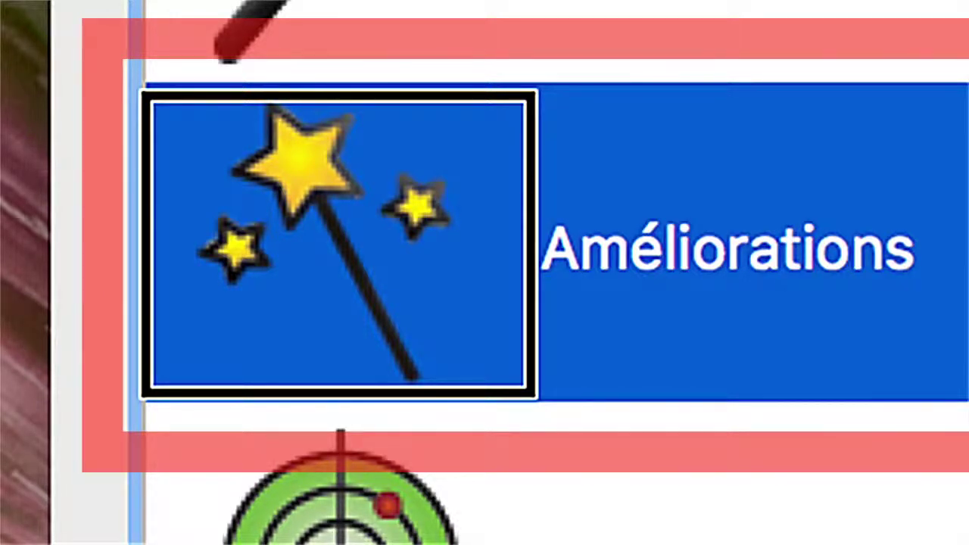
key("Down")
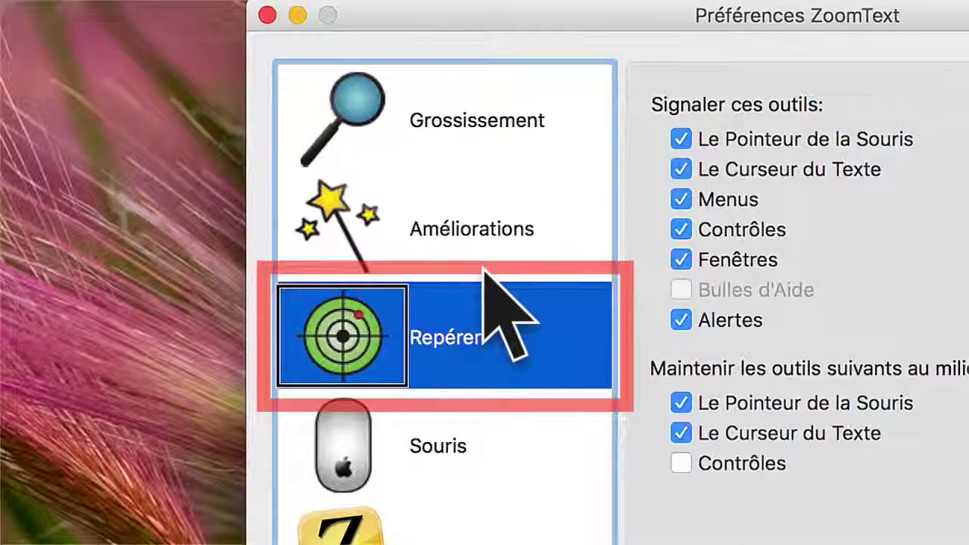
key("Tab")
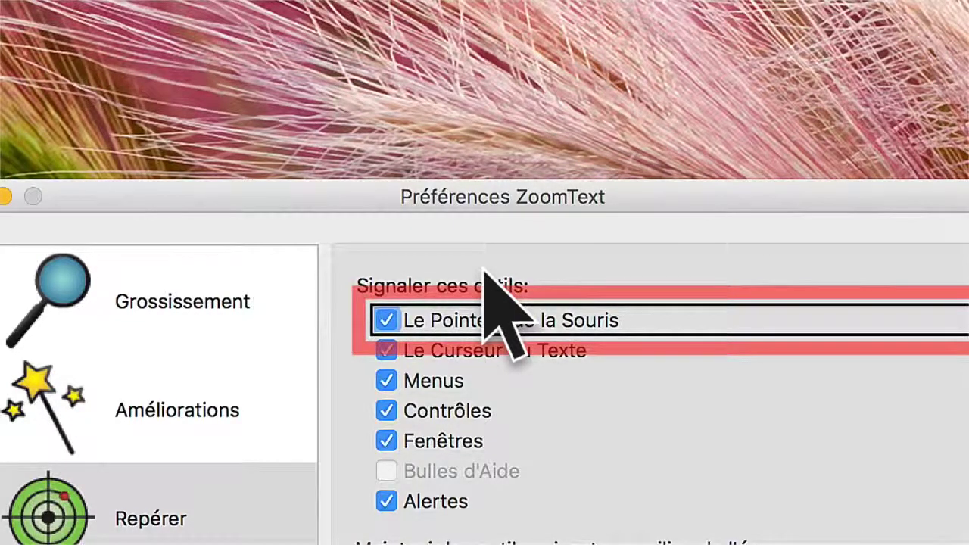
key("Tab")
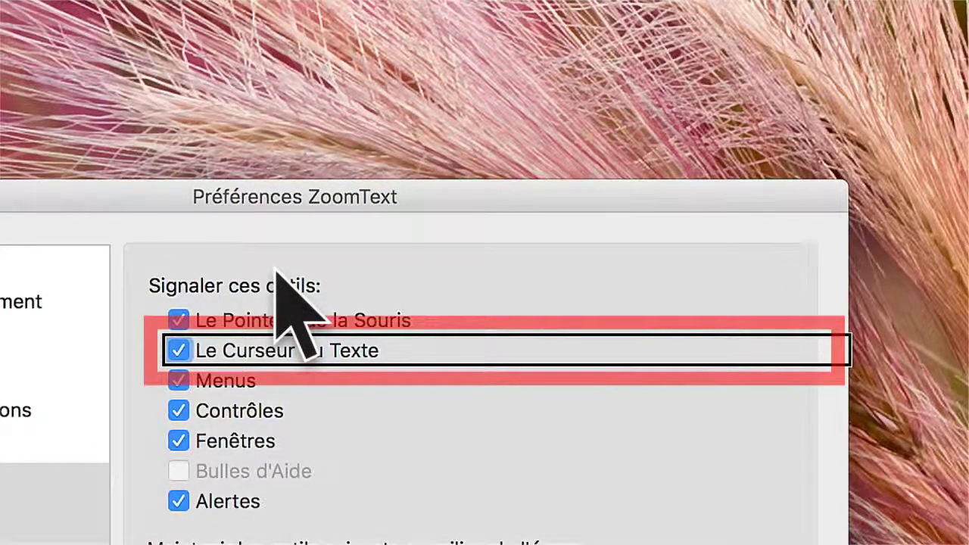
key("Tab")
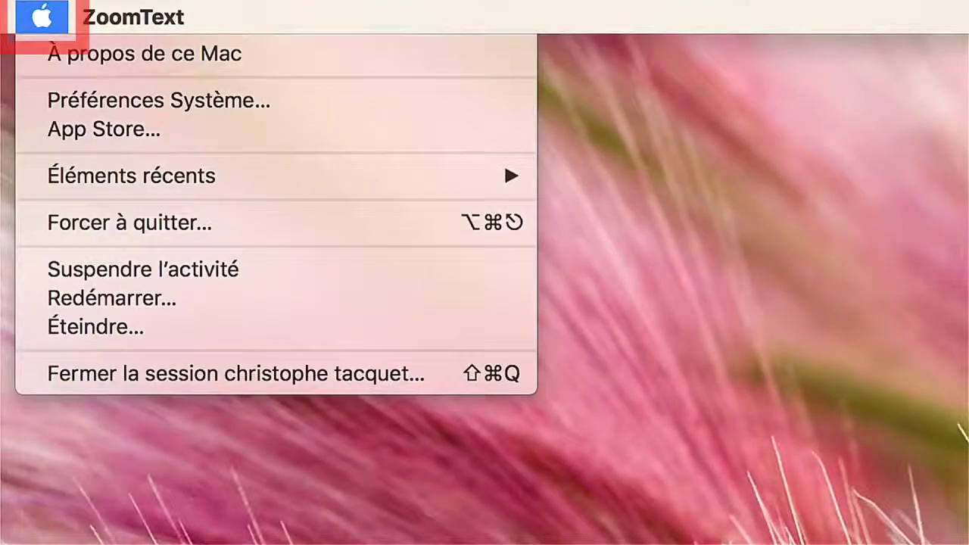
- Browse the entries of the Apple menu to see how the magnified view tracks menus
key("Down")
key("Down")
key("Down")
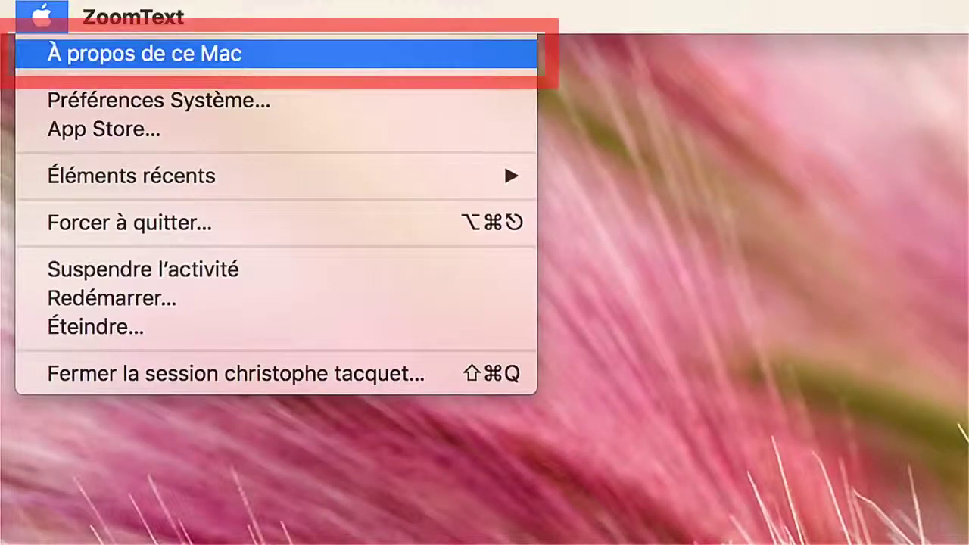
key("Down")
key("Down")
key("Down")
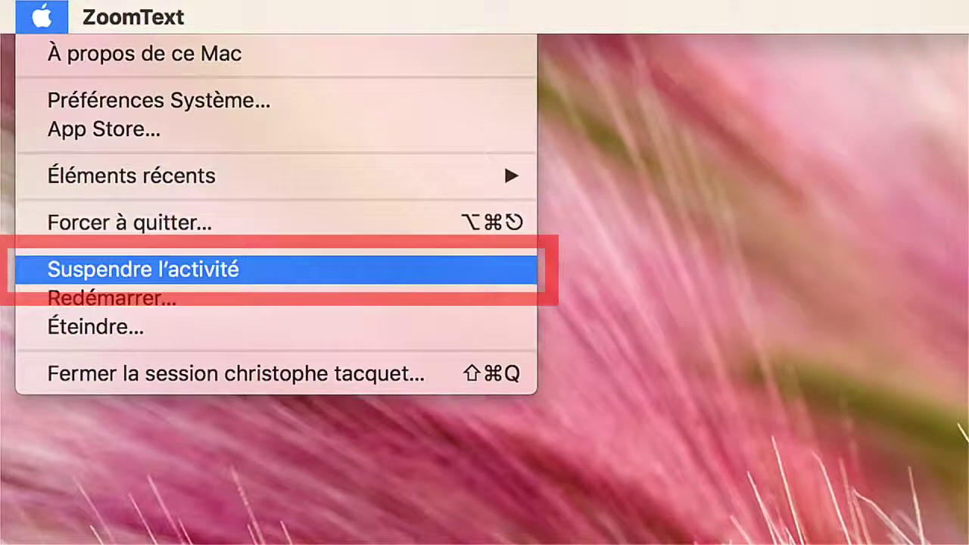
key("Down")
key("Down")
key("Down")
key("Down")
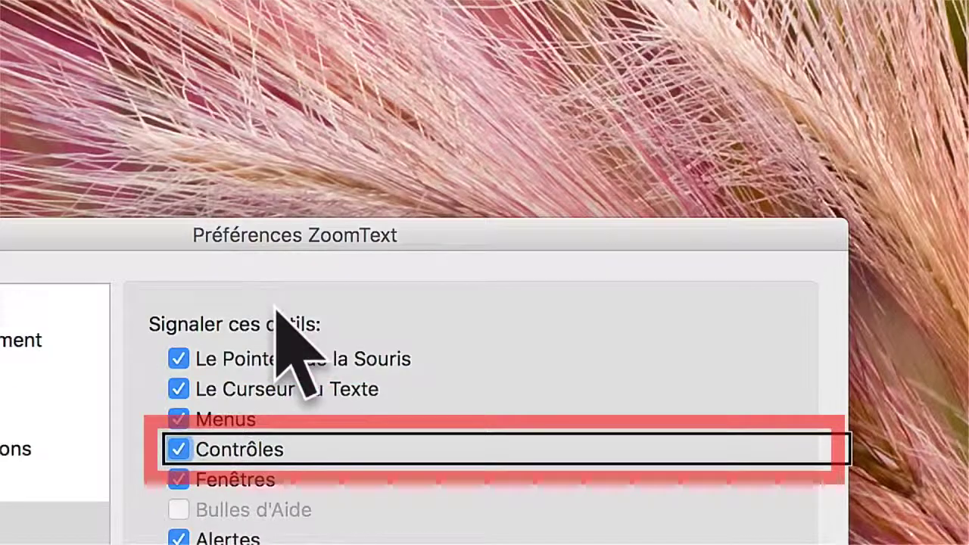
- Review the Fenêtres and Alertes tracking options and the tools that can be kept in the middle of the screen
key("Tab")
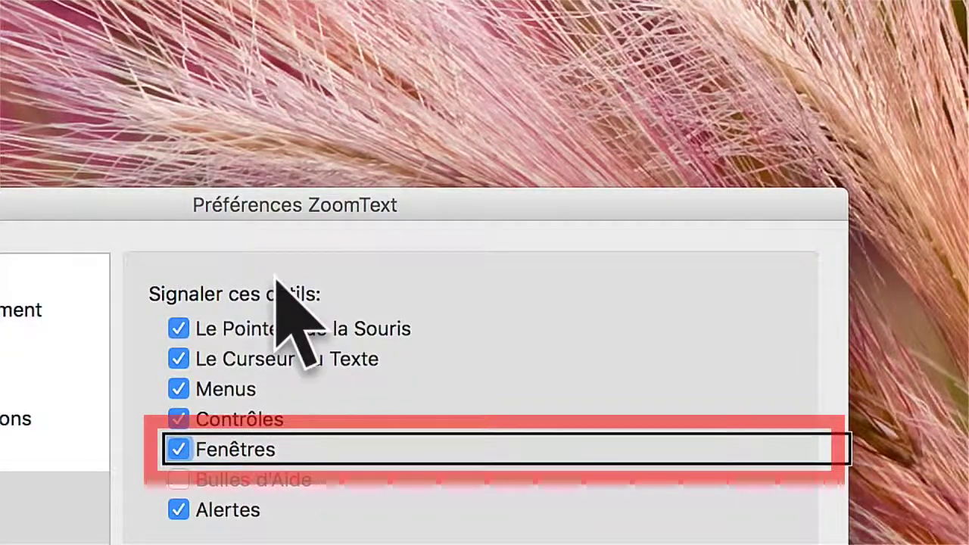
key("Tab")
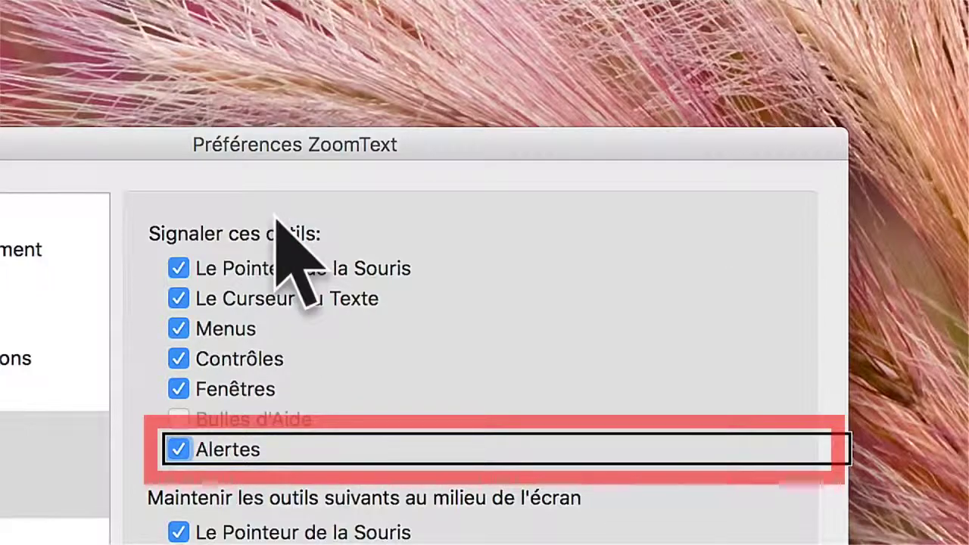
key("Tab")
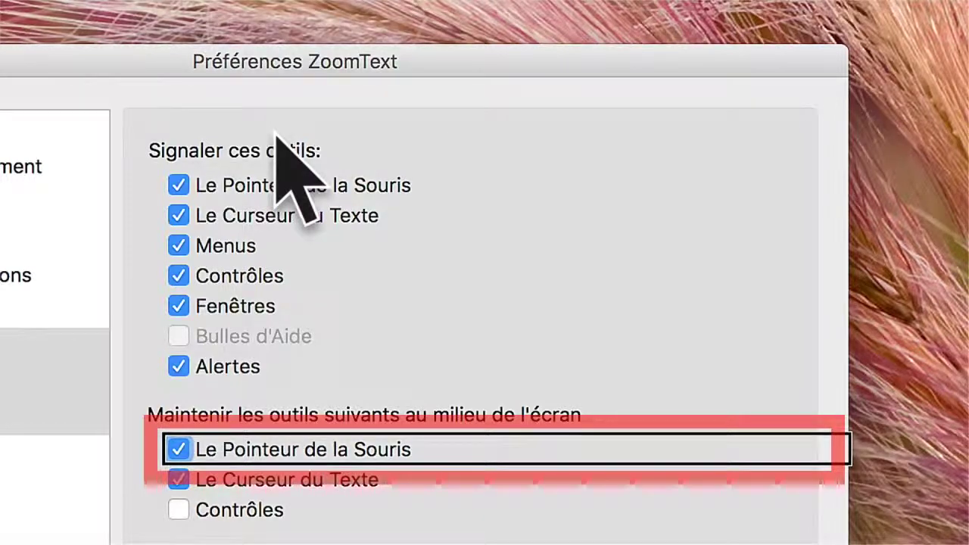
key("Tab")
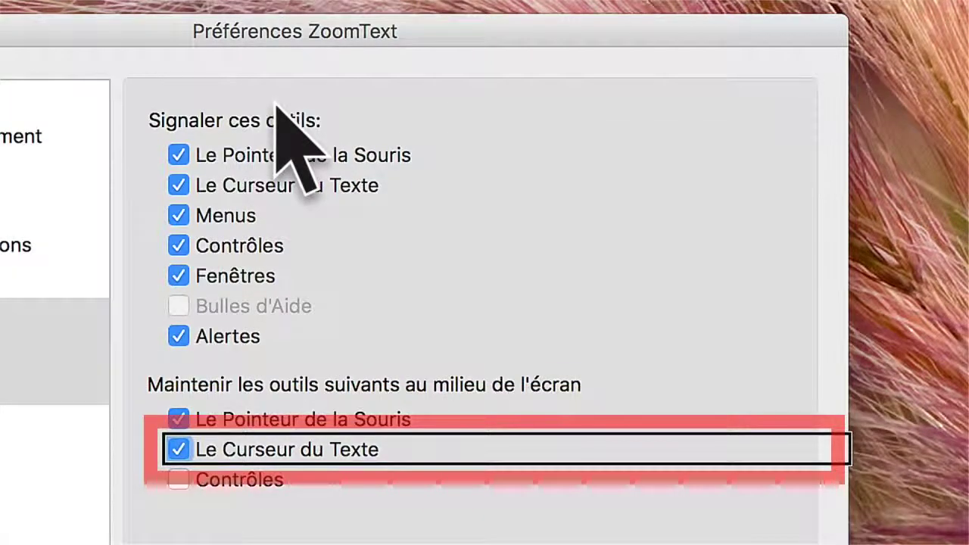
key("Tab")
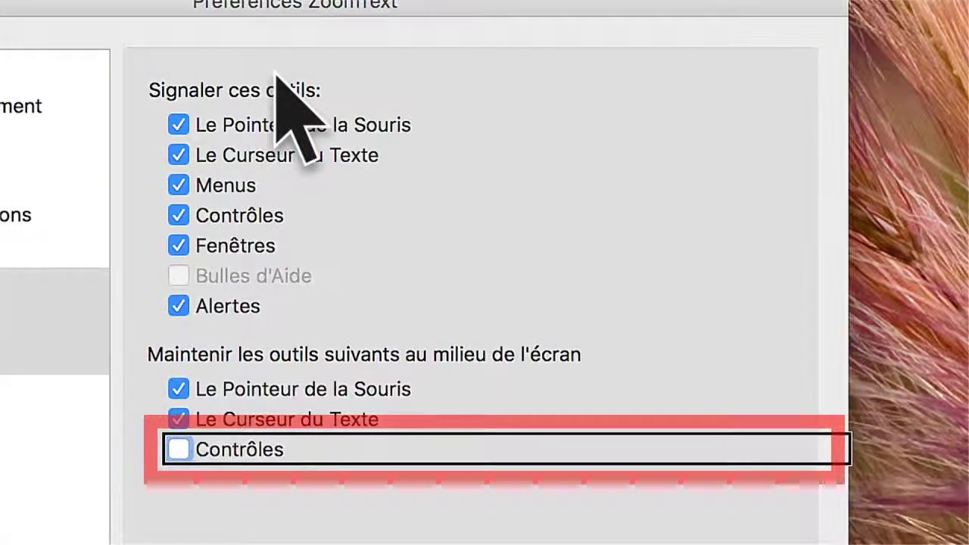
key("Tab")
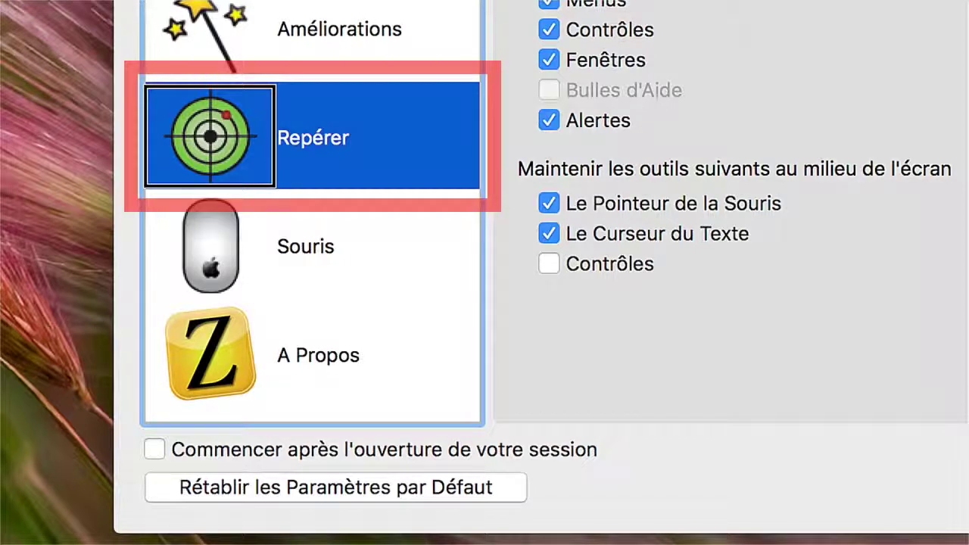
- In the Souris preferences, try Afficher le pointeur quand il est déplacé and Amener le pointeur sur le bouton activé
key("Down")
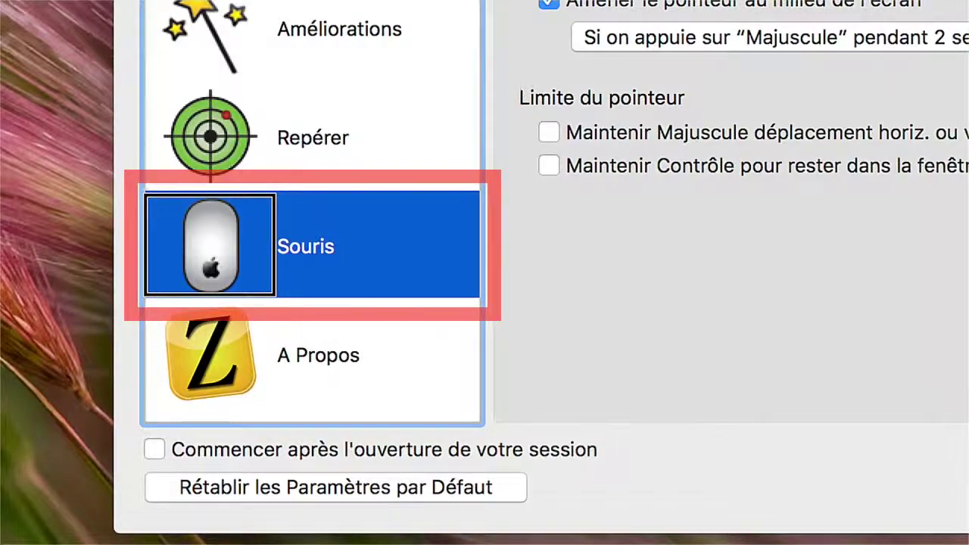
key("Tab")
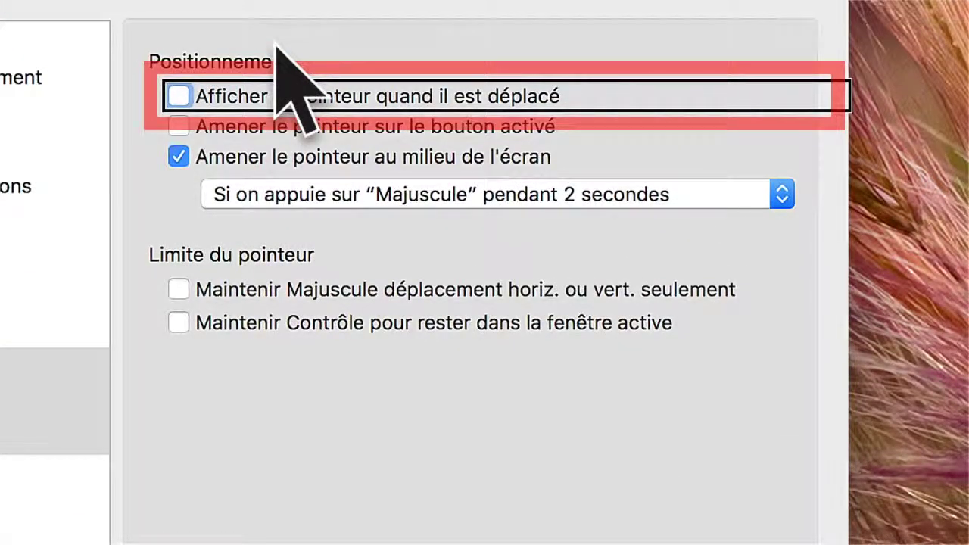
key("space")
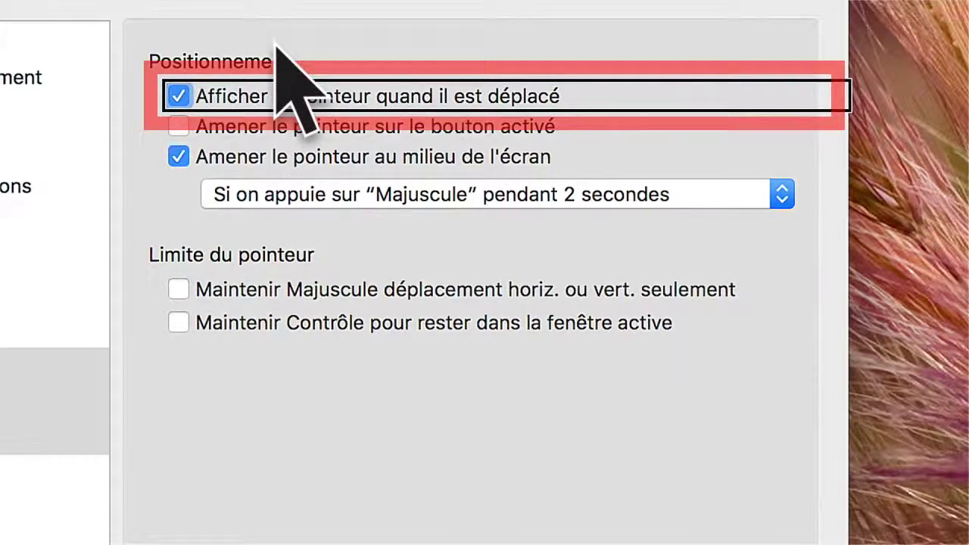
key("Tab")
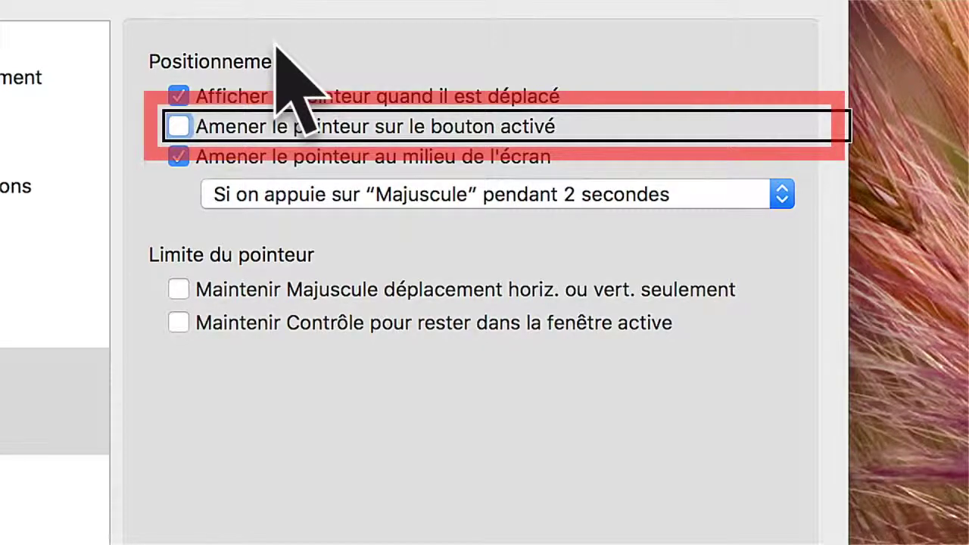
key("space")
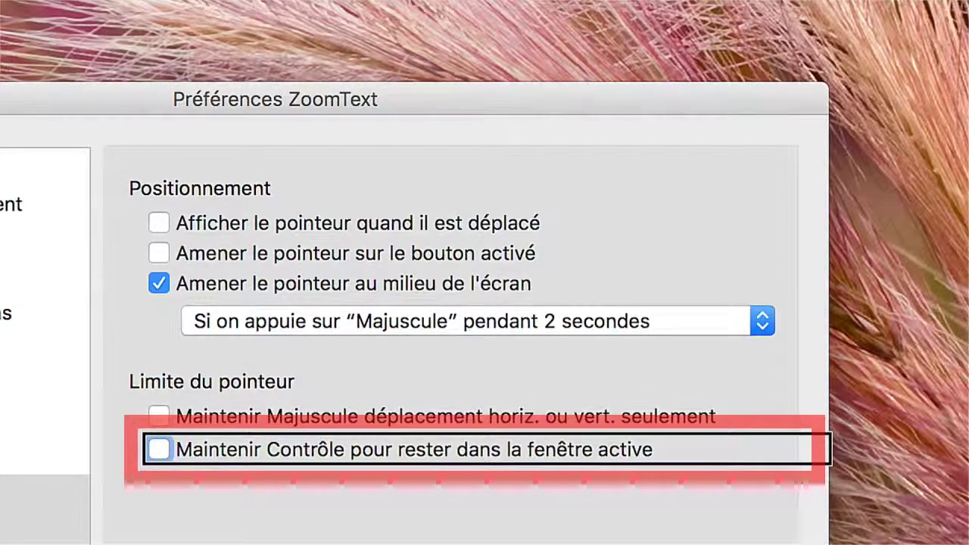
- Open the A Propos section of the preferences to view the licence information
key("space")
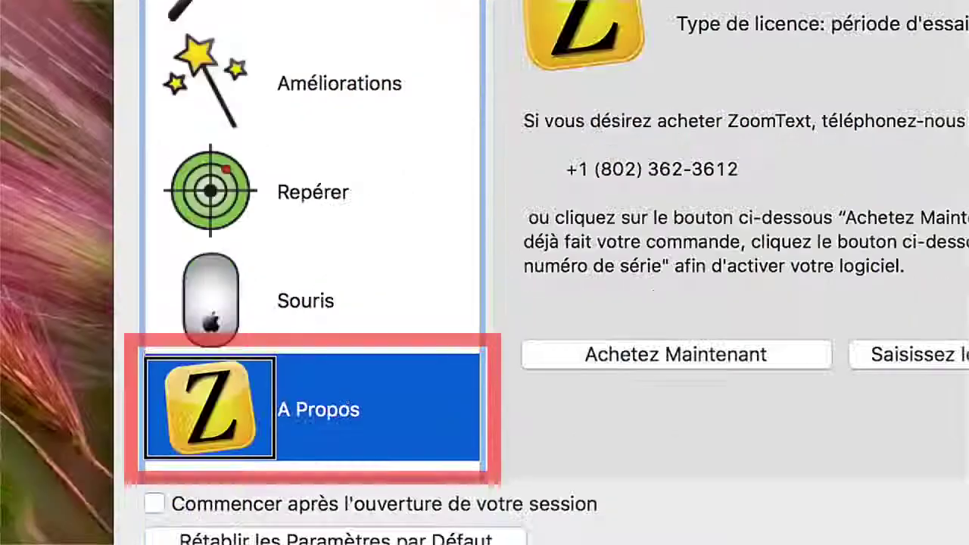